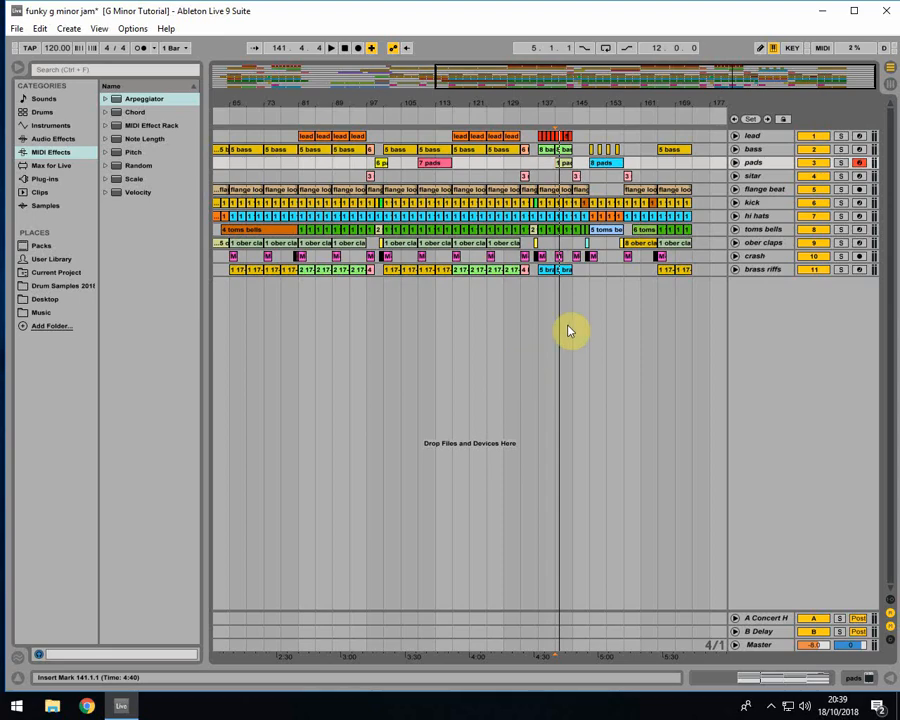
- Play the arrangement from bar 165 to audition the section that needs continuing
{"action": "left_click", "coordinate": [653, 177]}
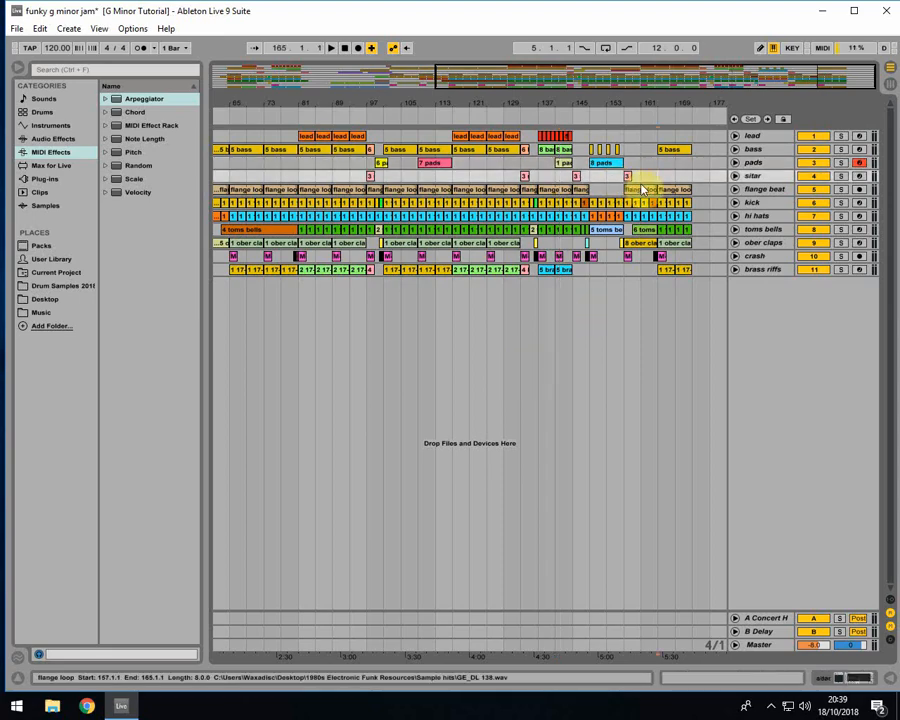
{"action": "left_click", "coordinate": [659, 164]}
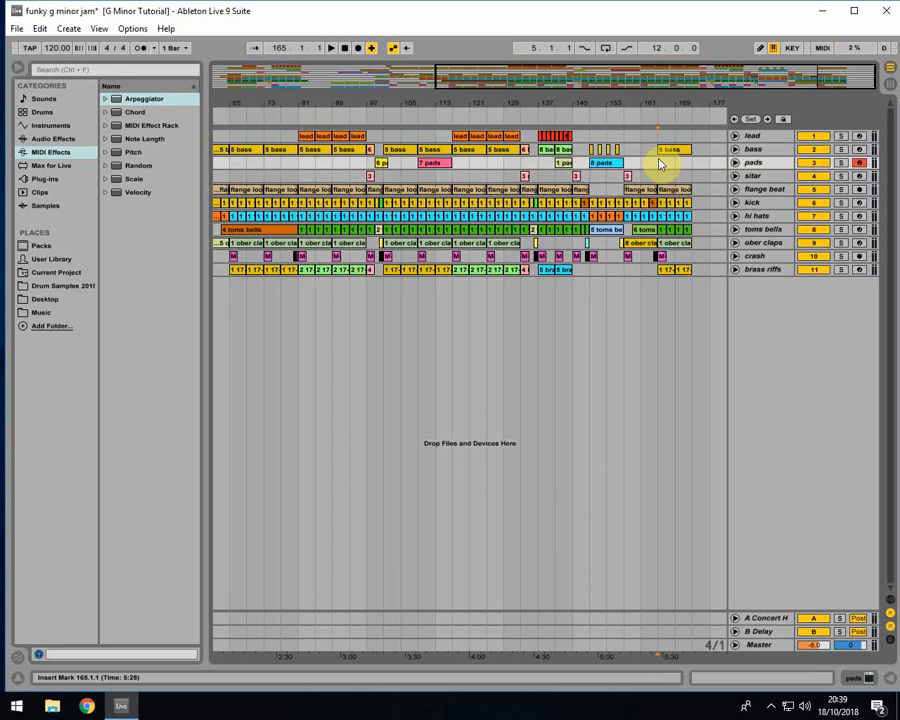
{"action": "key", "text": "space"}
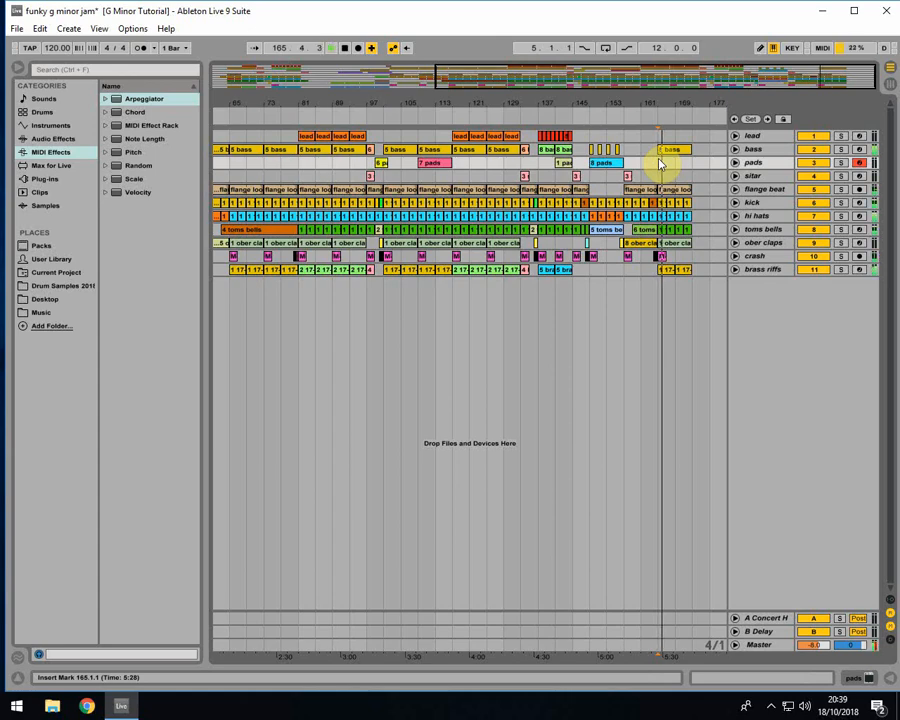
{"action": "key", "text": "space"}
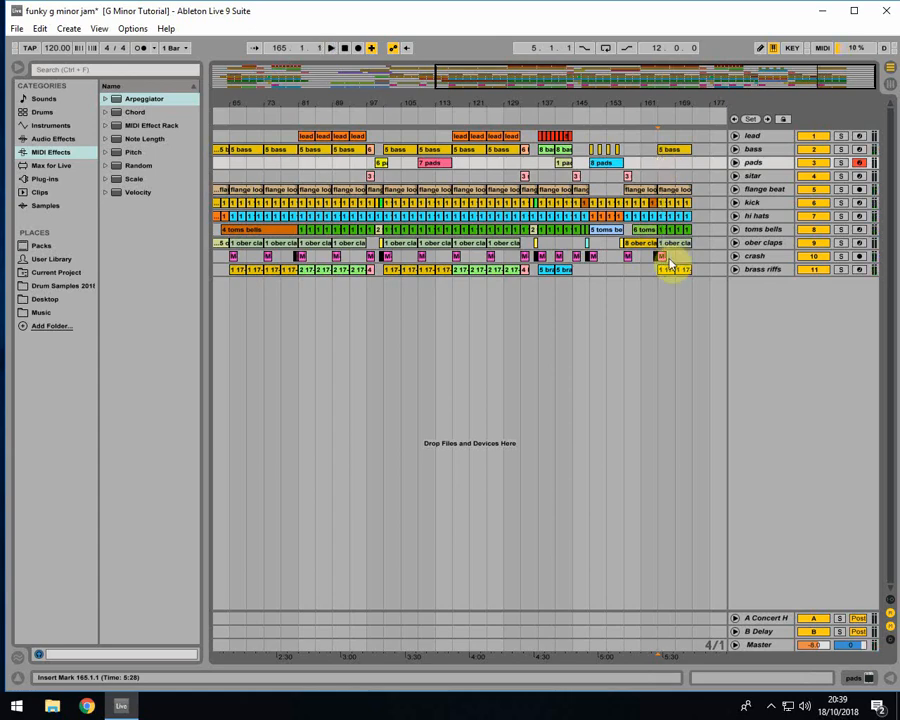
{"action": "left_click", "coordinate": [670, 271]}
{"action": "left_click", "coordinate": [697, 170]}
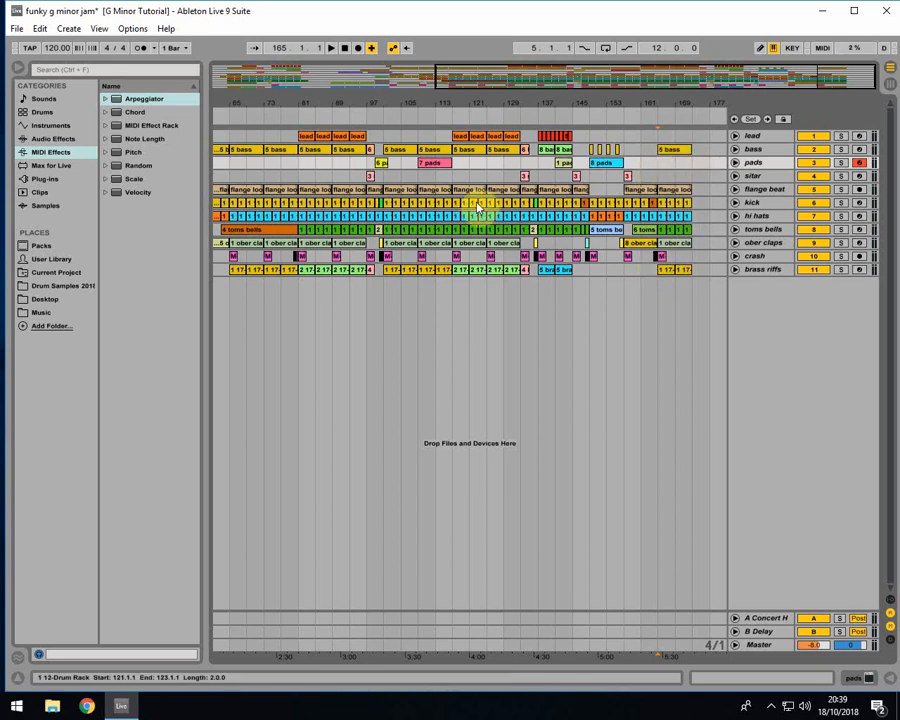
- Copy the clips of all tracks between bars 117 and 145 to bar 173
{"action": "left_click_drag", "start_coordinate": [453, 271], "coordinate": [574, 126]}
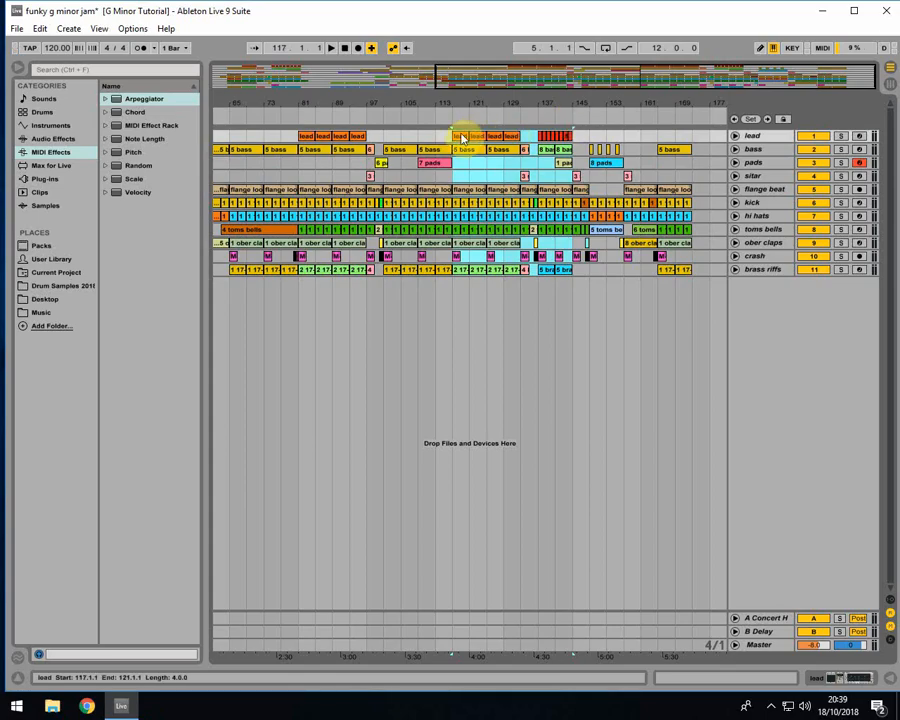
{"action": "left_click_drag", "start_coordinate": [485, 110], "coordinate": [701, 110]}
{"action": "left_click", "coordinate": [577, 301]}
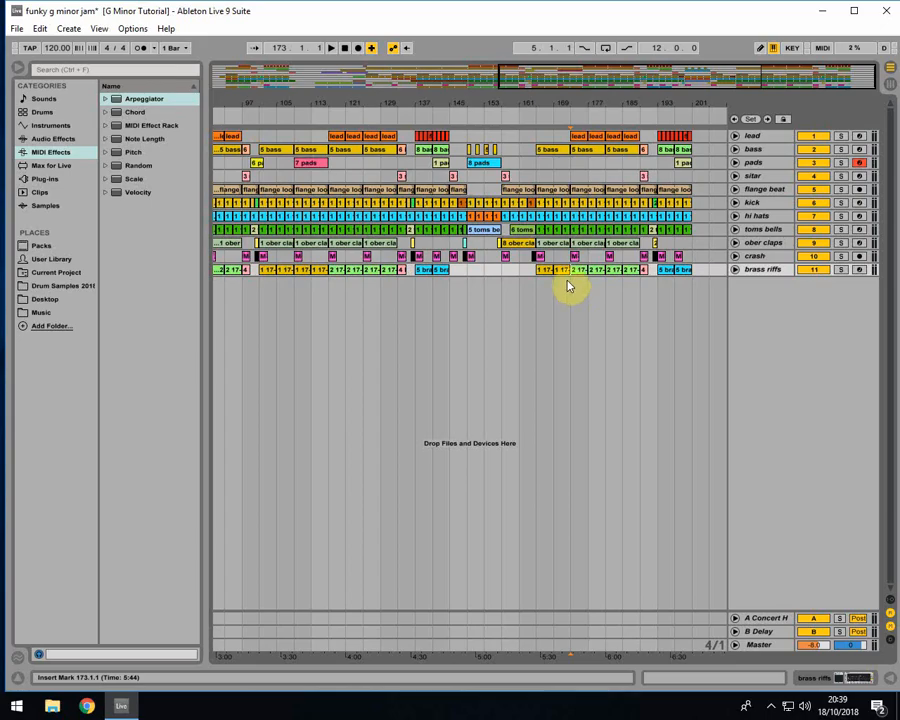
- Audition the copied section from bar 189 and from bar 193
{"action": "left_click", "coordinate": [580, 137]}
{"action": "left_click", "coordinate": [632, 134]}
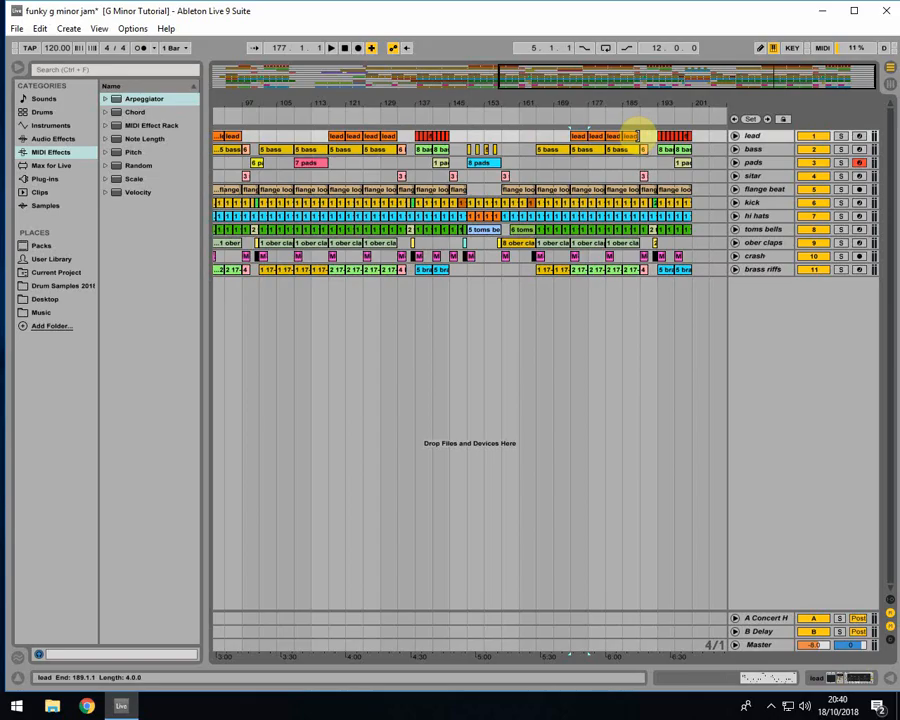
{"action": "left_click", "coordinate": [645, 166]}
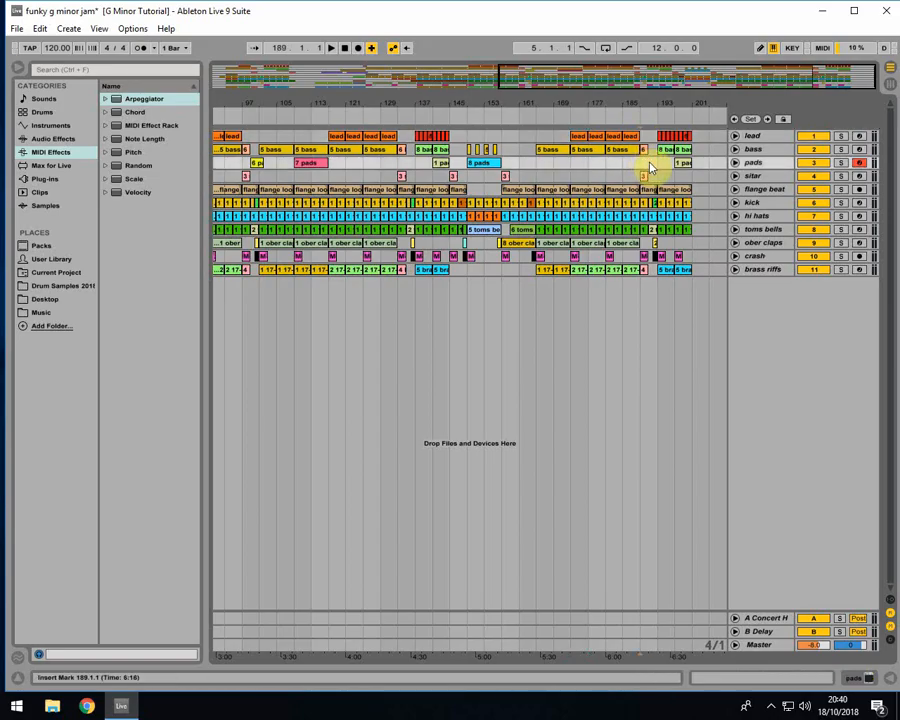
{"action": "key", "text": "space"}
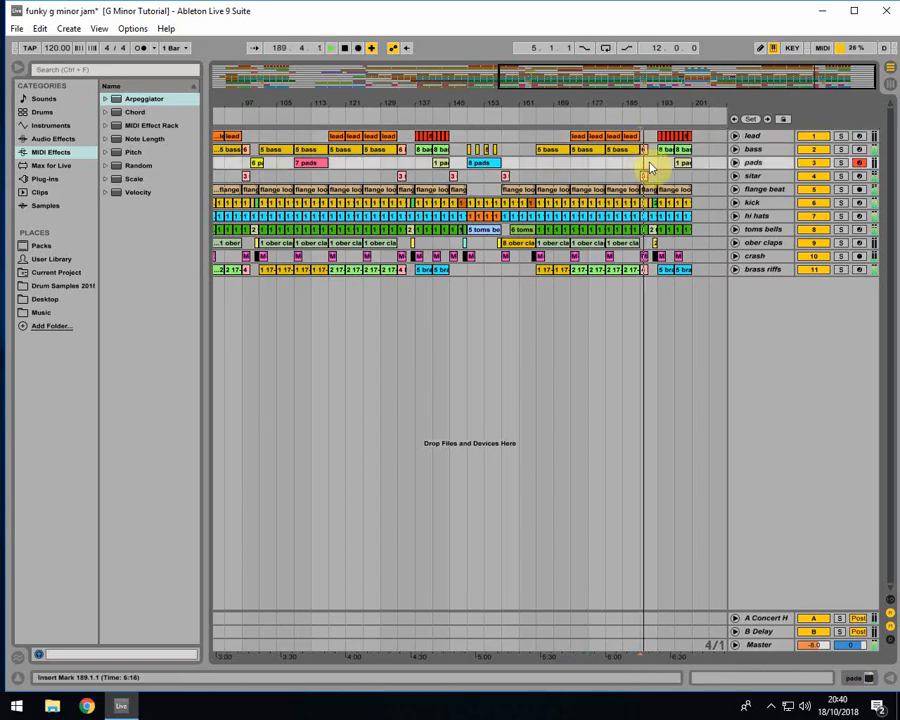
{"action": "left_click", "coordinate": [657, 167]}
{"action": "key", "text": "space"}
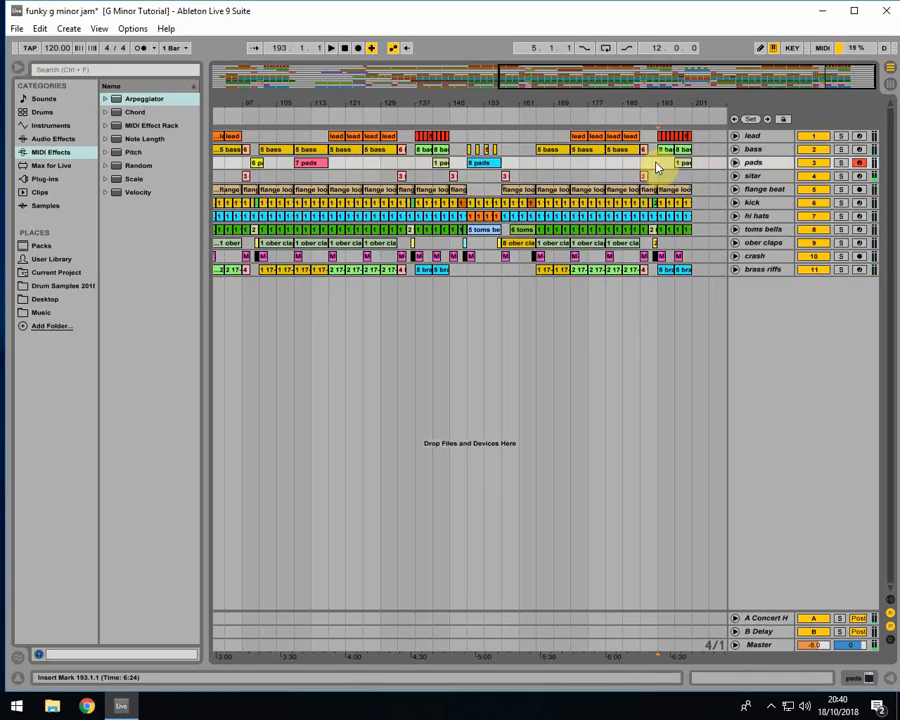
{"action": "key", "text": "space"}
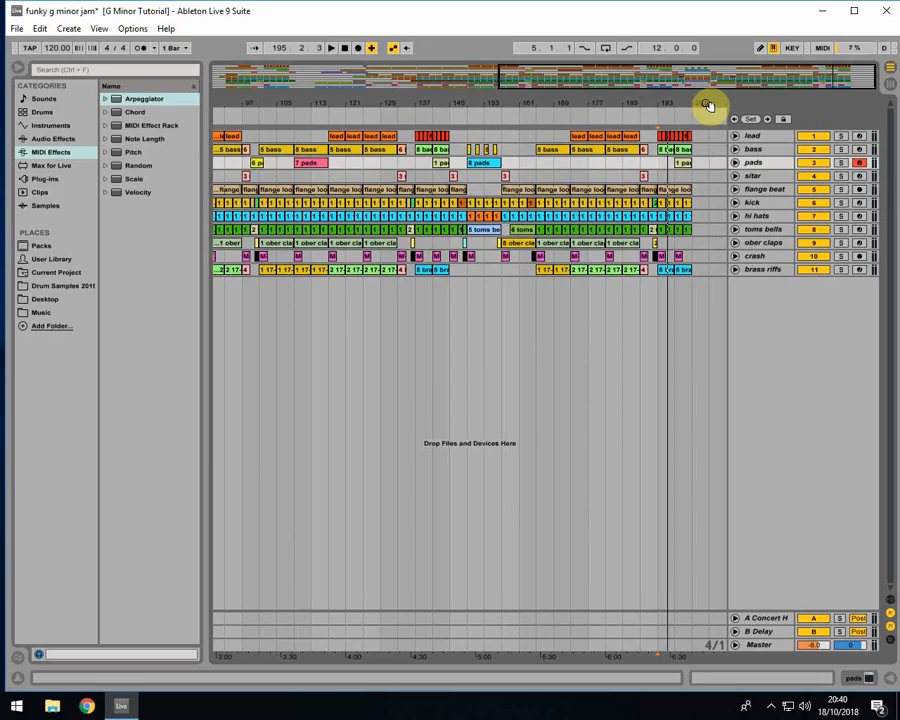
- Duplicate the last kick clip four times, filling the kick track from bar 201 to bar 209
{"action": "key", "text": "plus"}
{"action": "left_click", "coordinate": [655, 215]}
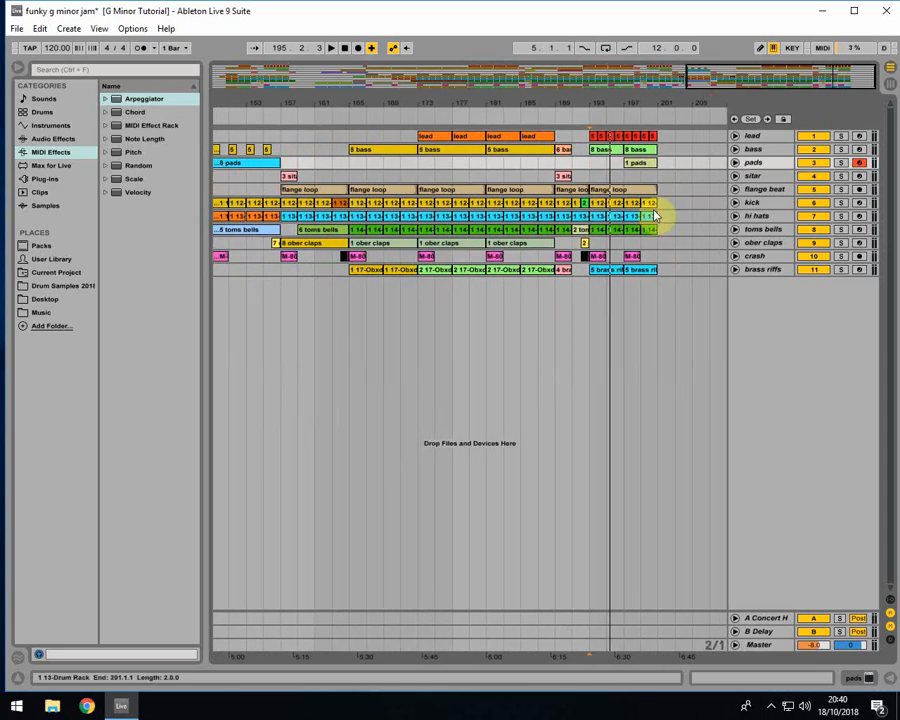
{"action": "left_click_drag", "start_coordinate": [650, 207], "coordinate": [697, 201]}
- Duplicate the last 8 bass clip and the last 1 pads clip twice each, extending both tracks to bar 209
{"action": "left_click", "coordinate": [647, 218]}
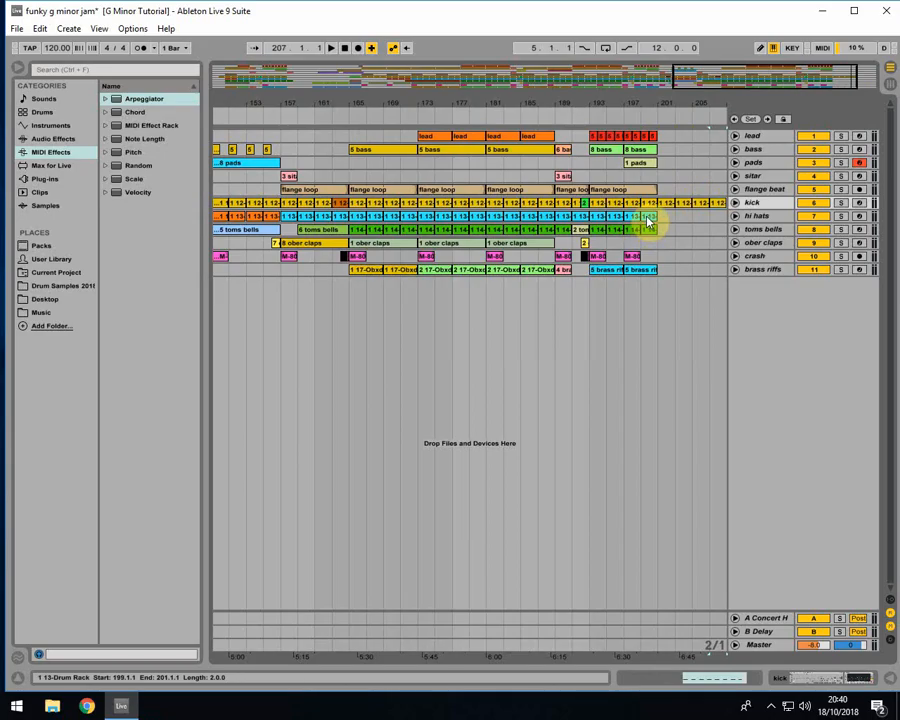
{"action": "left_click", "coordinate": [642, 151]}
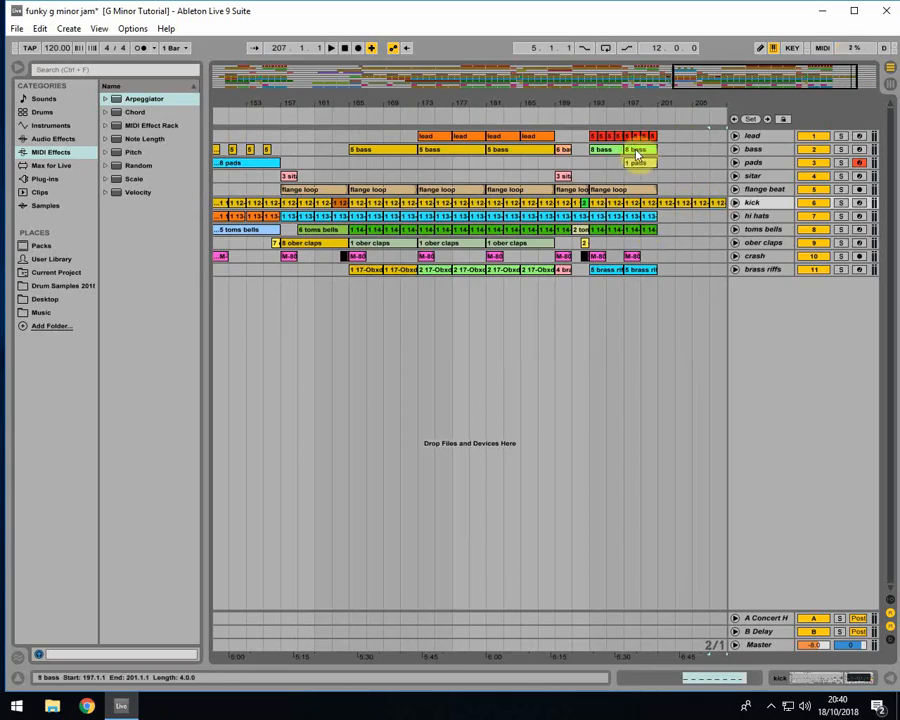
{"action": "key", "text": "ctrl+d"}
{"action": "key", "text": "ctrl+d"}
{"action": "left_click", "coordinate": [642, 164]}
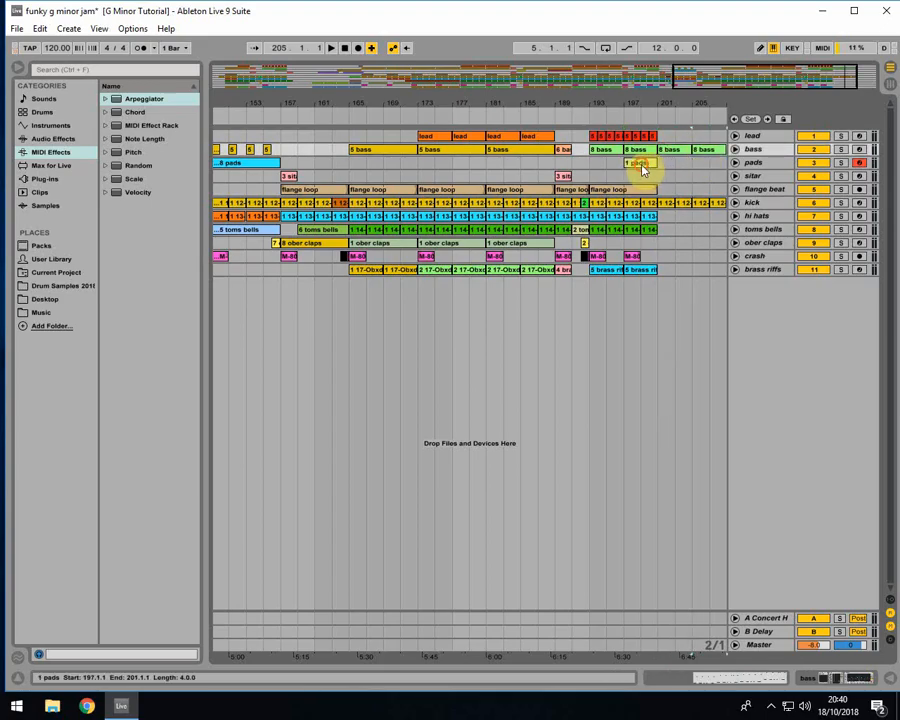
{"action": "key", "text": "ctrl+d"}
{"action": "key", "text": "ctrl+d"}
- Copy the crash clip at bar 197 to bar 201
{"action": "left_click", "coordinate": [652, 137]}
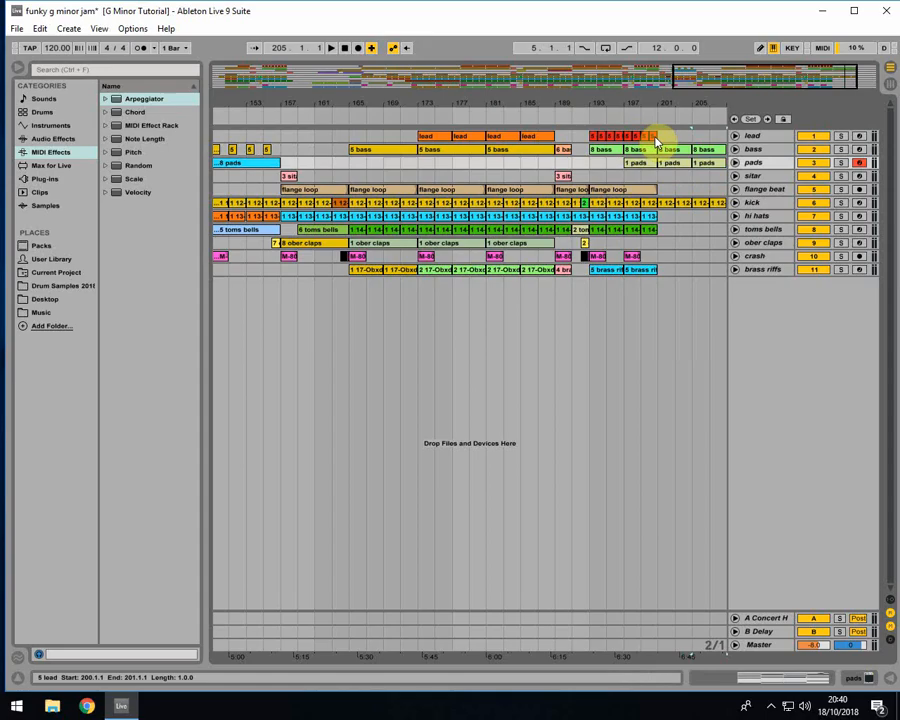
{"action": "left_click_drag", "start_coordinate": [655, 140], "coordinate": [631, 188]}
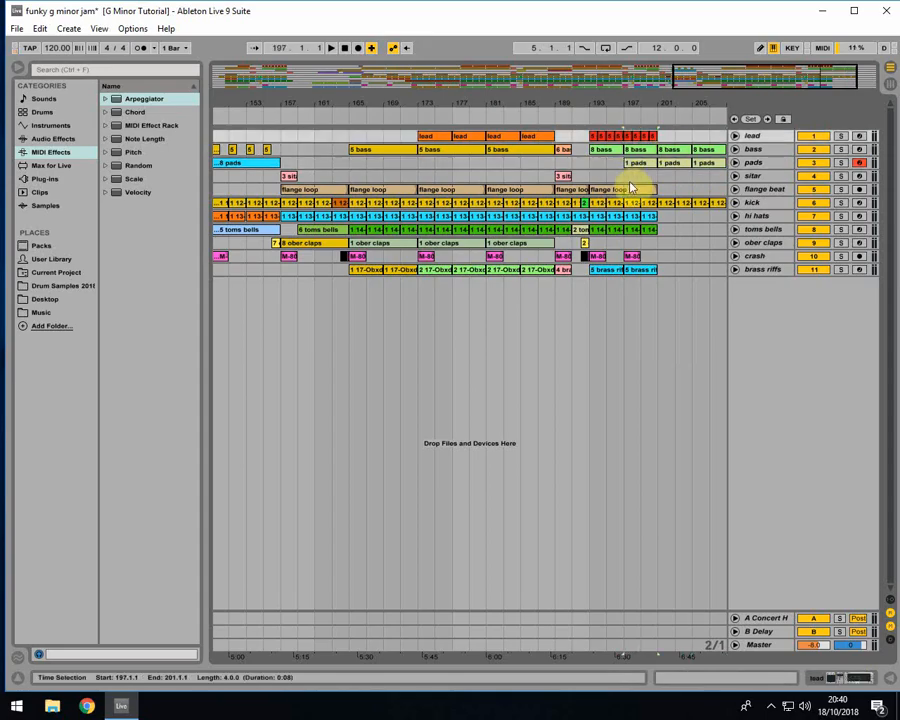
{"action": "left_click", "coordinate": [634, 256]}
{"action": "left_click", "coordinate": [668, 262]}
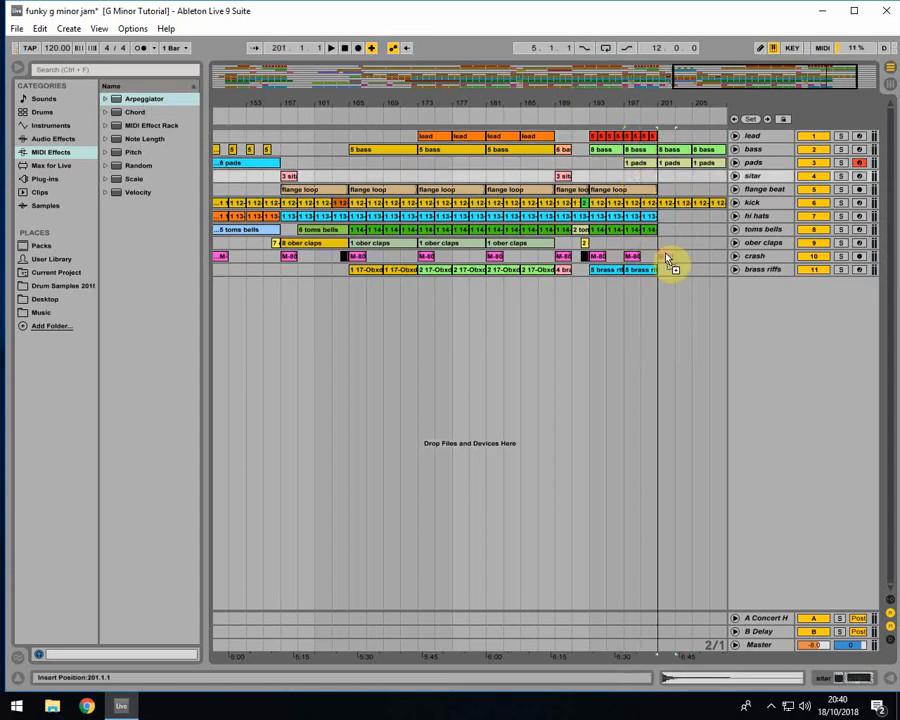
{"action": "key", "text": "ctrl+v"}
{"action": "left_click", "coordinate": [590, 258]}
{"action": "left_click", "coordinate": [580, 259]}
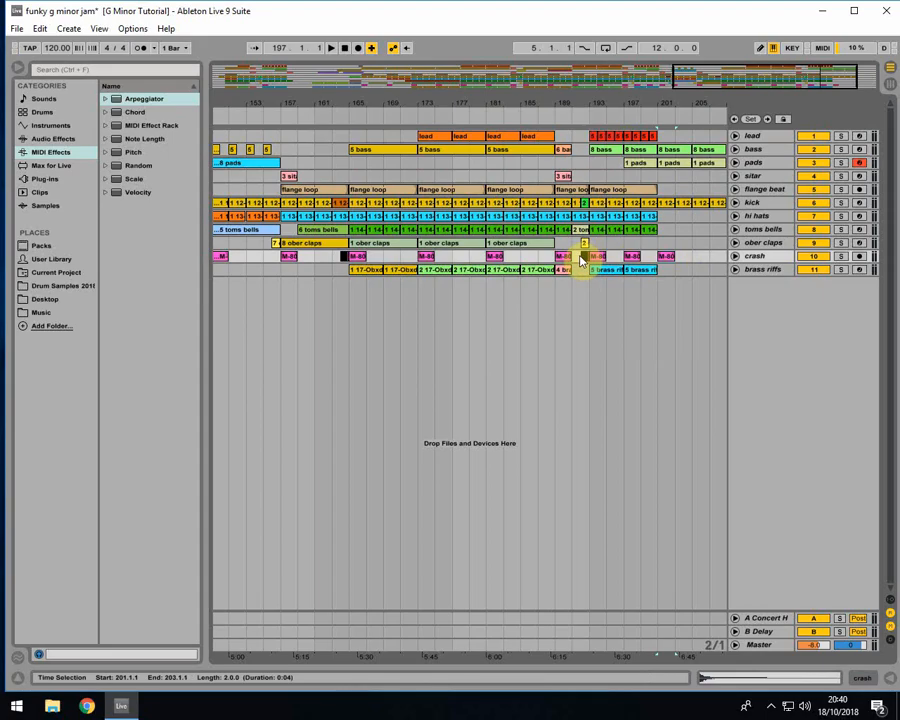
- Play the arrangement from bar 199 to audition the transition into the kick, bass and pads ending
{"action": "left_click", "coordinate": [644, 245]}
{"action": "key", "text": "space"}
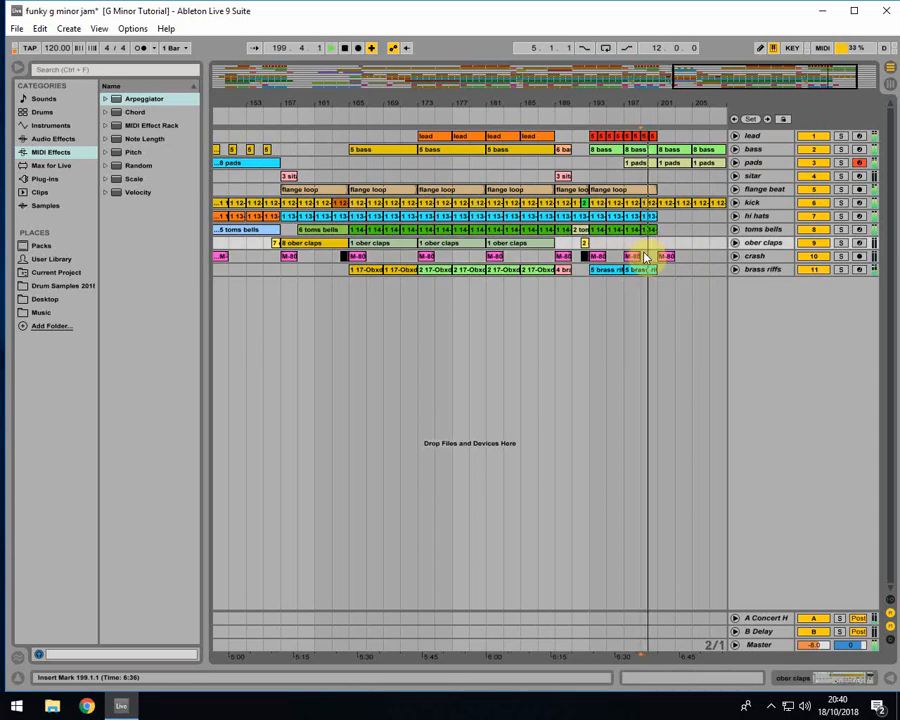
{"action": "left_click", "coordinate": [643, 270]}
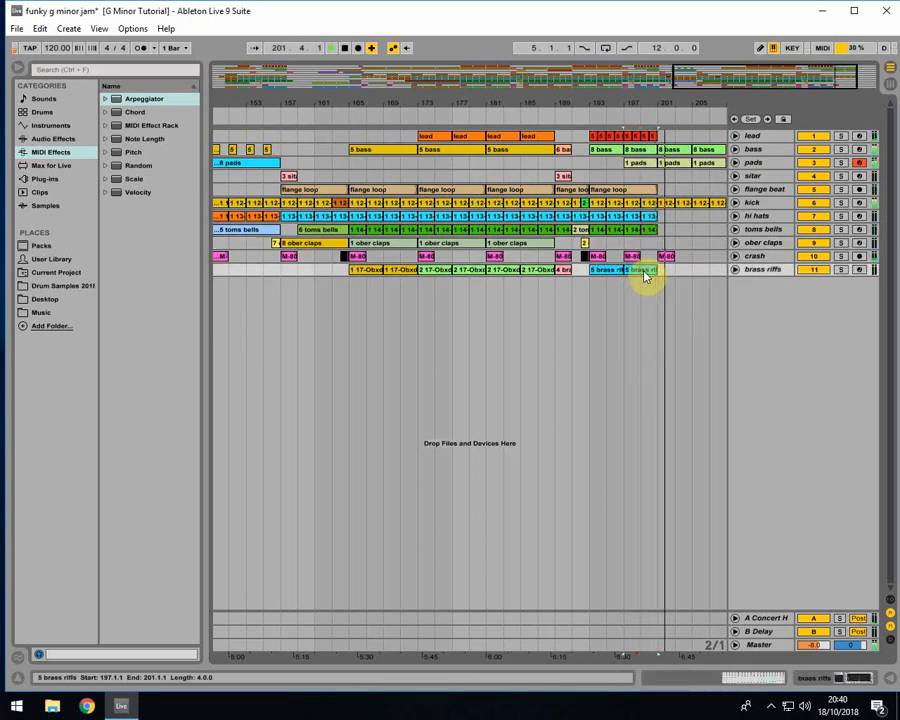
{"action": "left_click", "coordinate": [666, 162]}
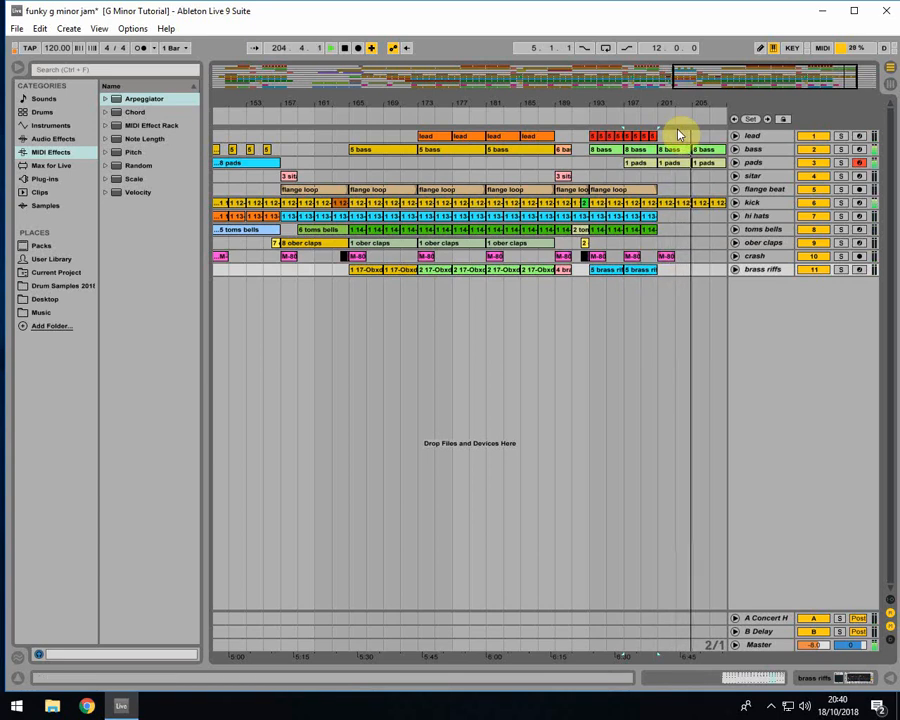
{"action": "left_click_drag", "start_coordinate": [714, 103], "coordinate": [669, 100]}
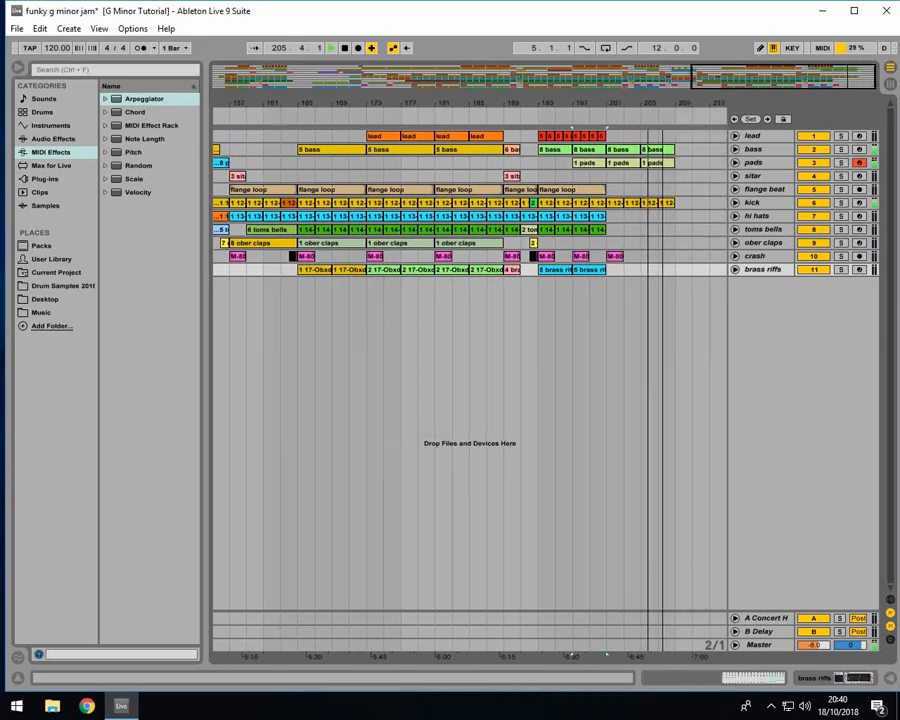
- Stop playback and copy the crash clip at bar 201 to bar 209
{"action": "left_click", "coordinate": [613, 257]}
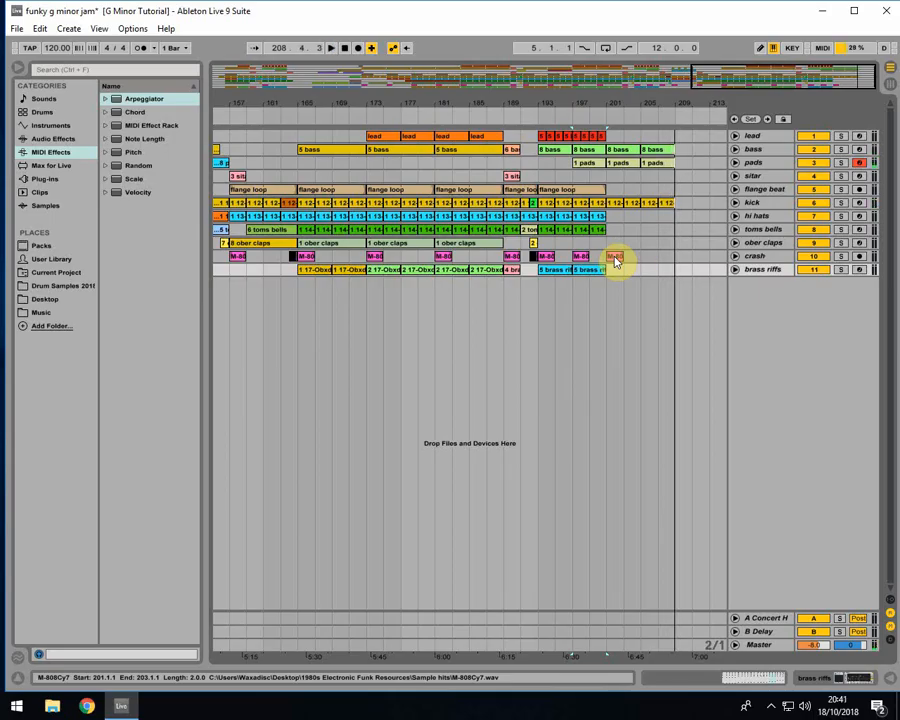
{"action": "key", "text": "space"}
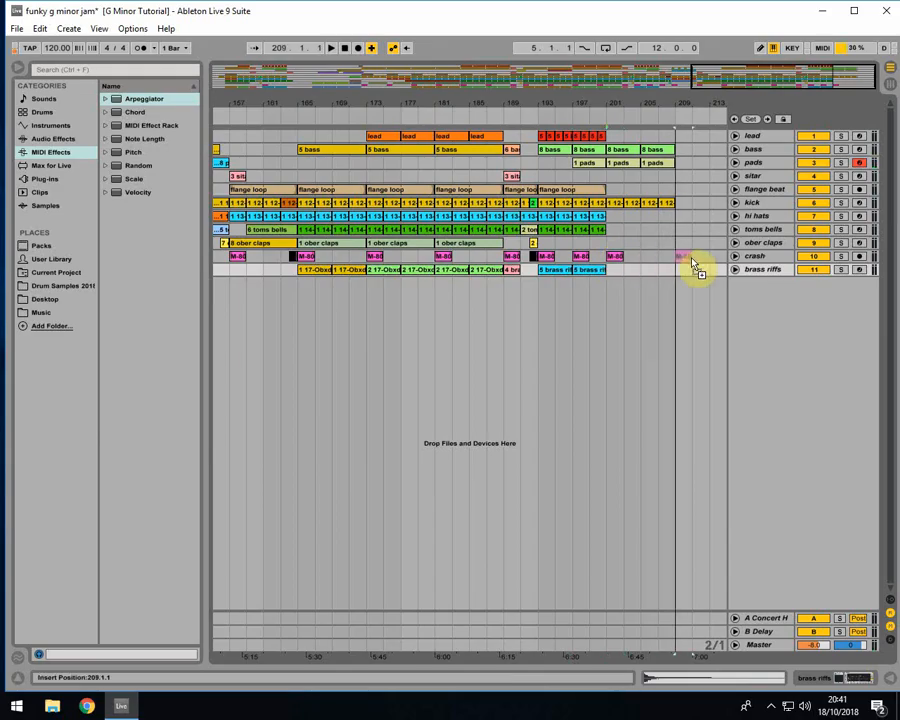
{"action": "left_click", "coordinate": [689, 260]}
{"action": "key", "text": "ctrl+v"}
- Extend the bass and pads tracks to bar 217 with two more copies each of their last four-bar clips
{"action": "left_click", "coordinate": [615, 233]}
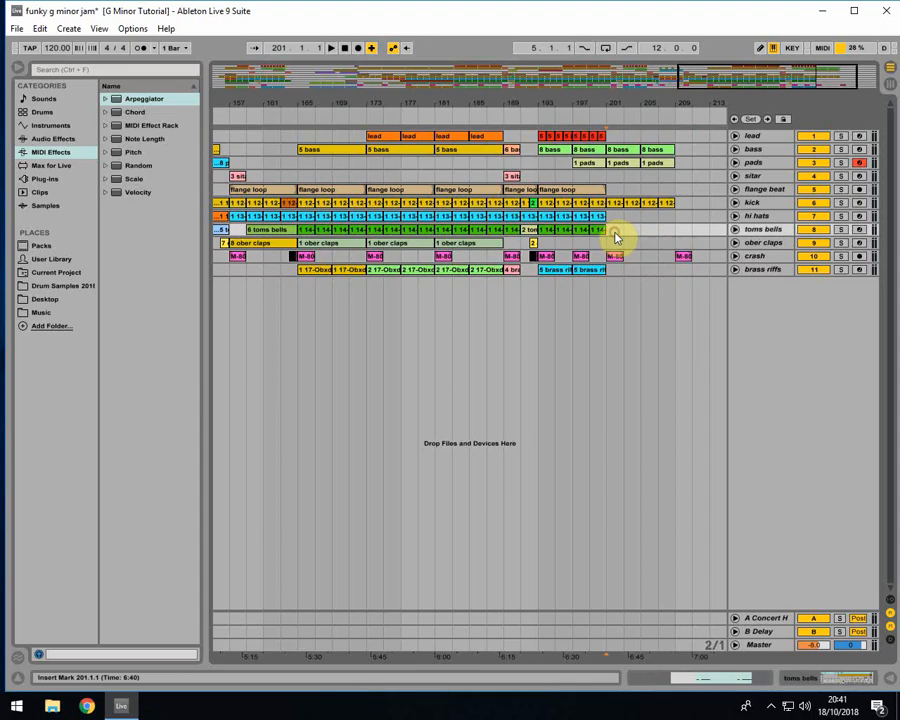
{"action": "mouse_move", "coordinate": [653, 165]}
{"action": "left_mouse_down"}
{"action": "mouse_move", "coordinate": [682, 168]}
{"action": "mouse_move", "coordinate": [680, 148]}
{"action": "mouse_move", "coordinate": [717, 157]}
{"action": "mouse_move", "coordinate": [645, 152]}
{"action": "left_mouse_up"}
{"action": "left_click", "coordinate": [623, 165]}
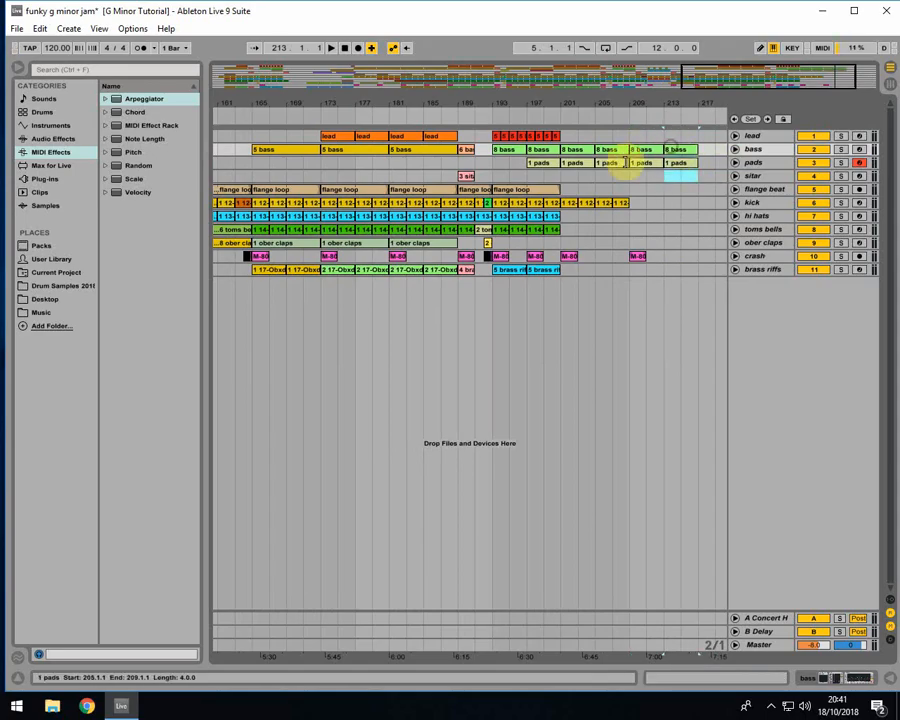
- Play the ending from bar 207 and delete the 8 bass clip at bar 213
{"action": "left_click", "coordinate": [596, 177]}
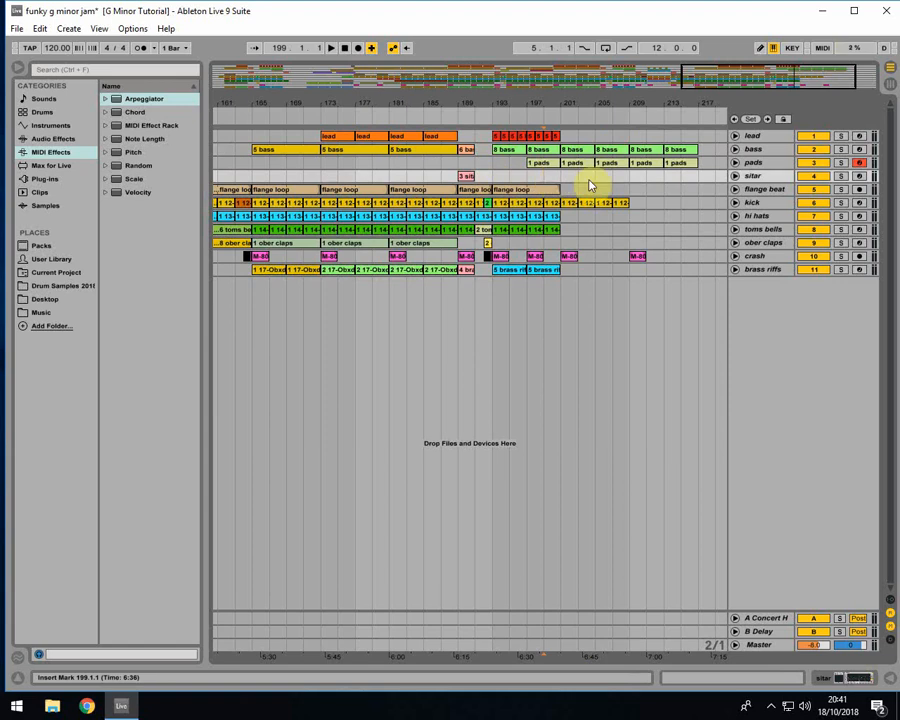
{"action": "key", "text": "space"}
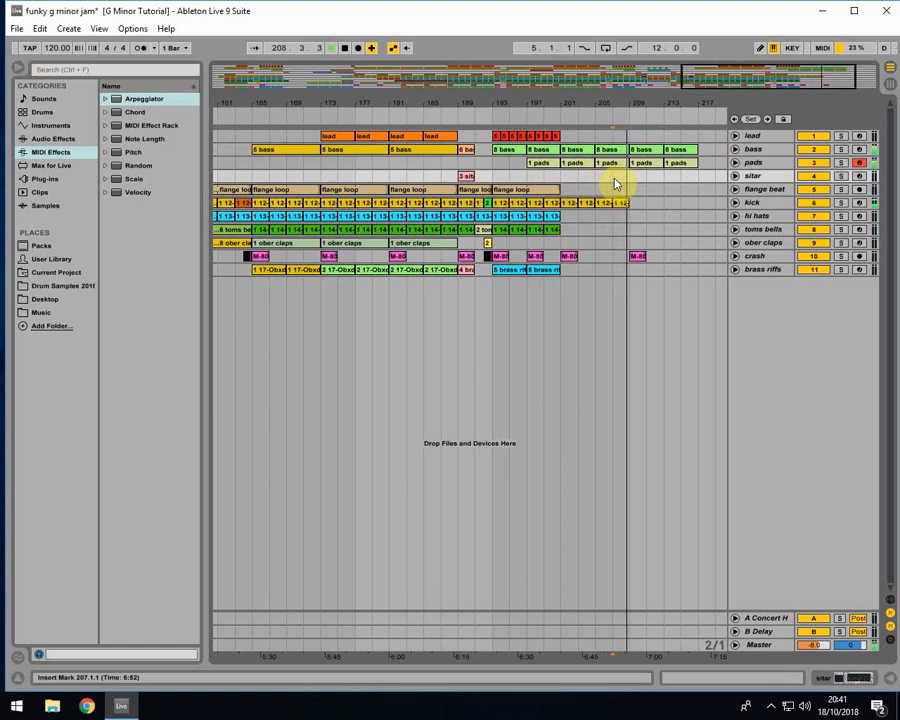
{"action": "left_click", "coordinate": [680, 150]}
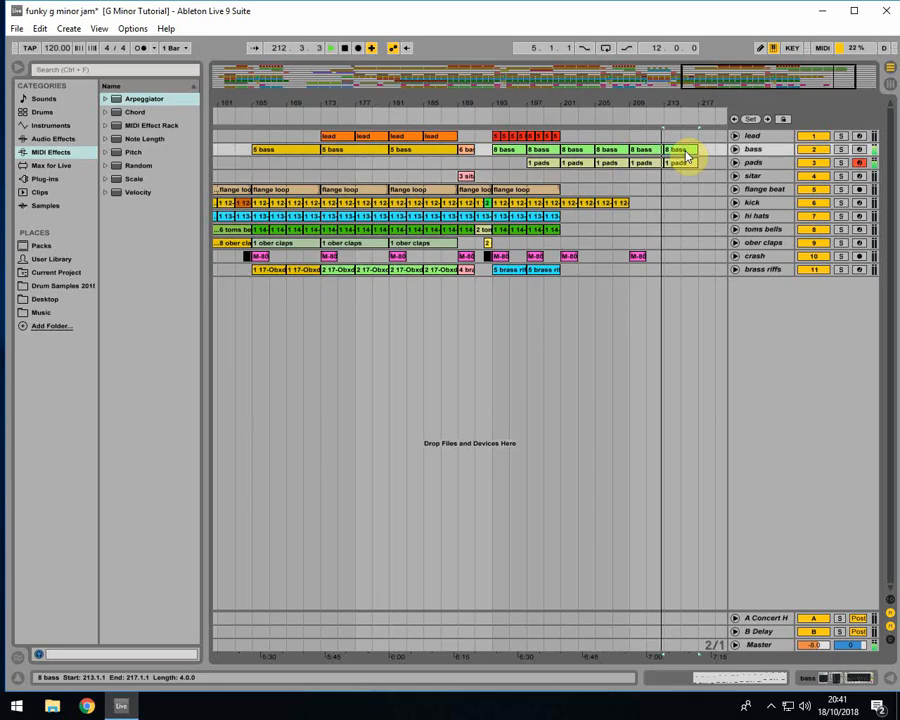
{"action": "key", "text": "Delete"}
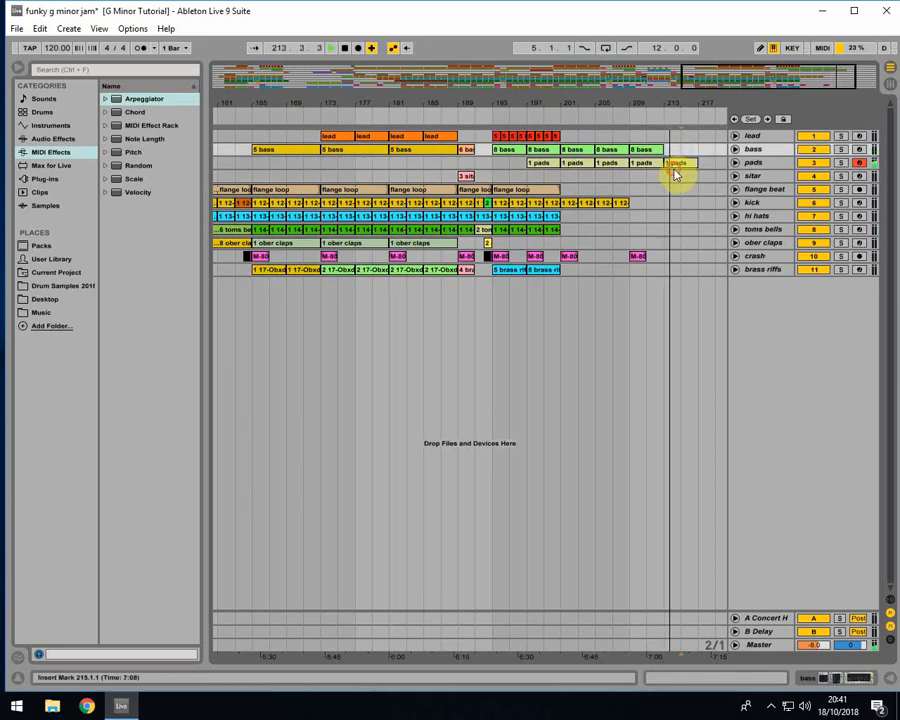
- Duplicate the last 1 pads clip to bar 217 and unfold the pads track
{"action": "left_click", "coordinate": [679, 164]}
{"action": "key", "text": "ctrl+d"}
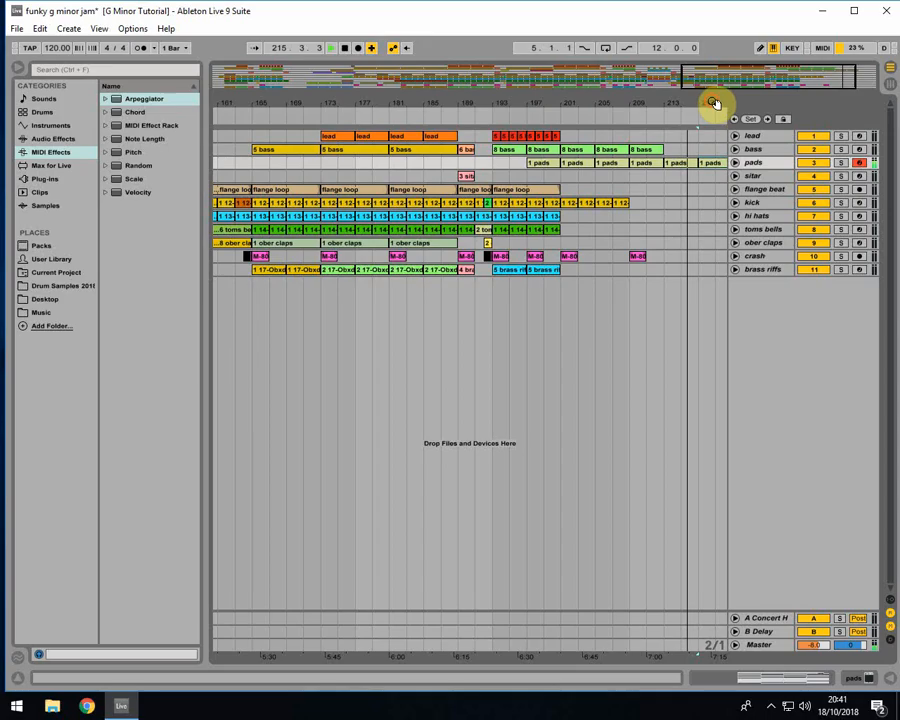
{"action": "left_click_drag", "start_coordinate": [713, 104], "coordinate": [655, 104]}
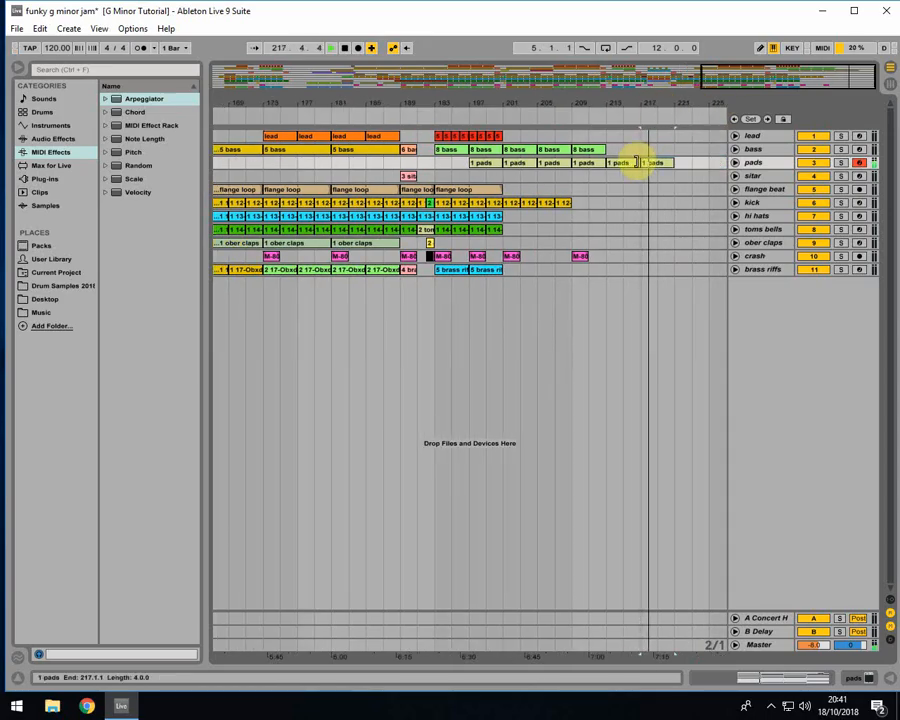
{"action": "left_click", "coordinate": [735, 163]}
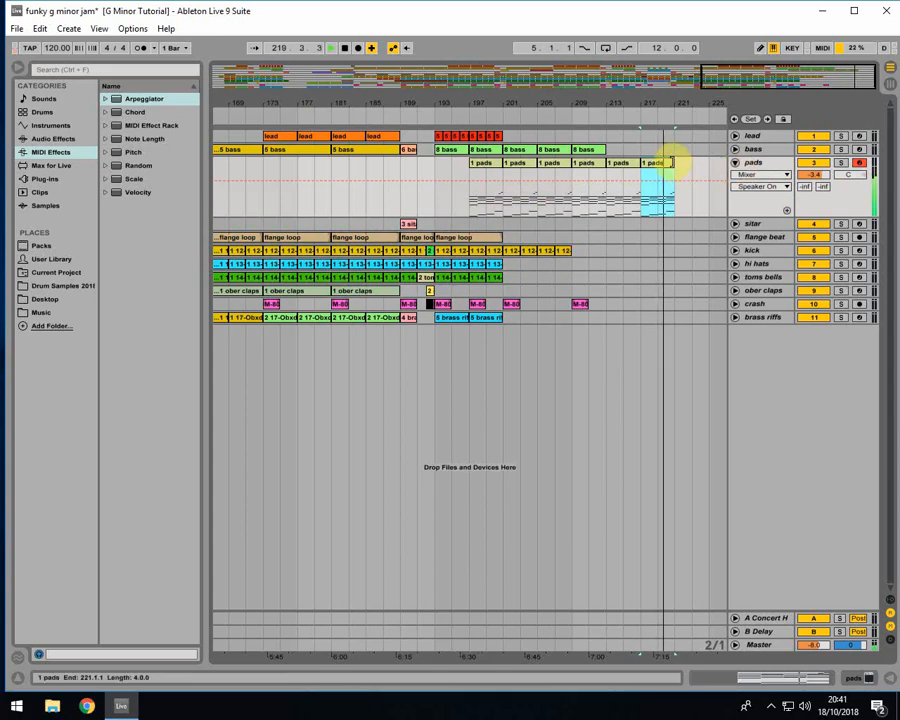
- Try to lengthen the last 1 pads clip past bar 221 and stop playback
{"action": "left_click_drag", "start_coordinate": [676, 165], "coordinate": [692, 167]}
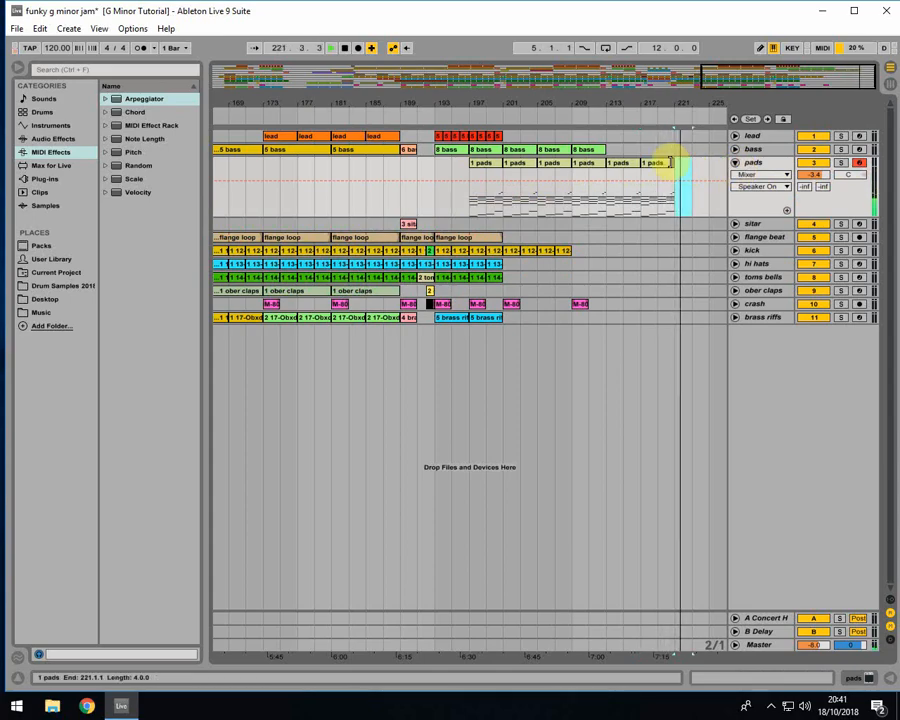
{"action": "left_click", "coordinate": [610, 177]}
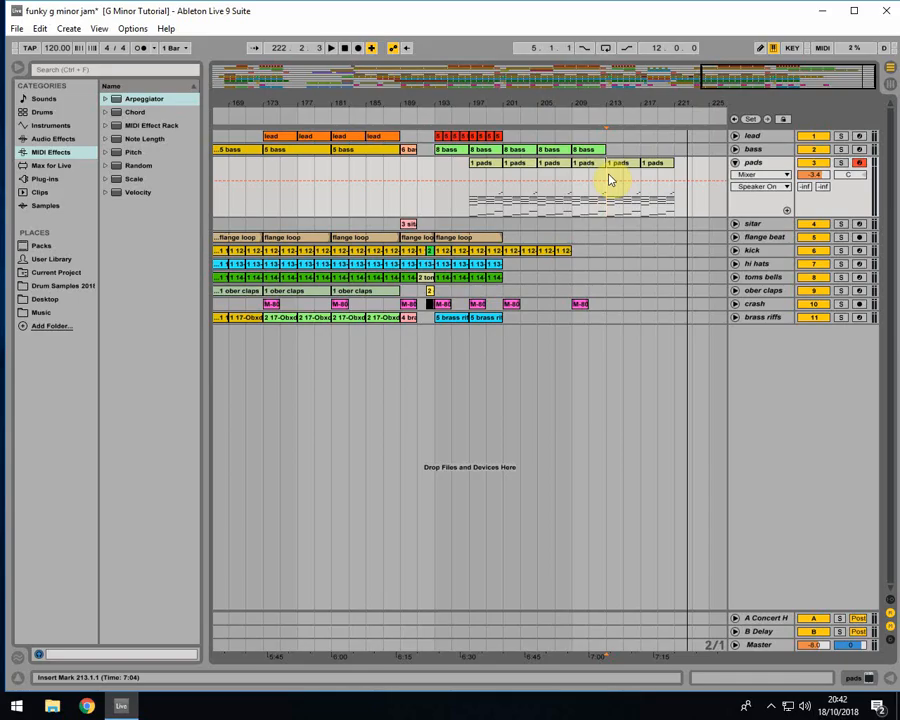
{"action": "left_click", "coordinate": [662, 165]}
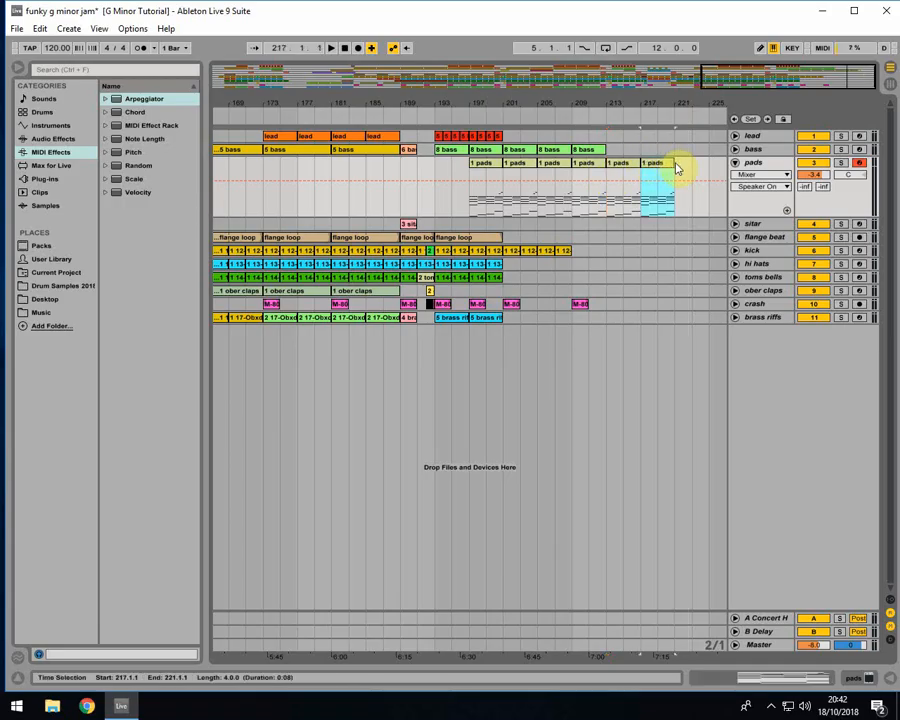
{"action": "left_click", "coordinate": [602, 172]}
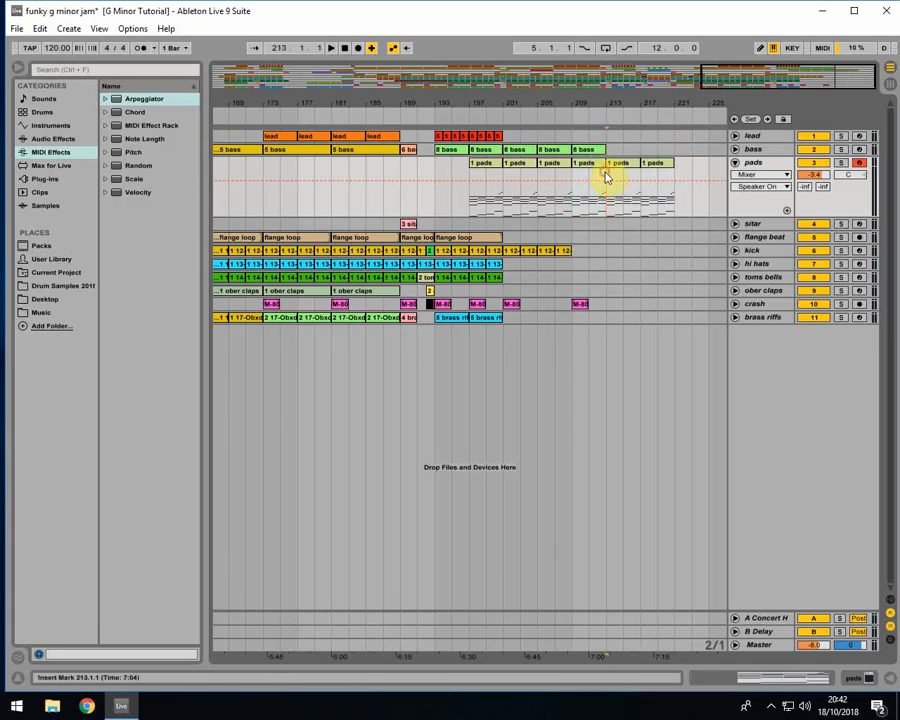
- Arm the ober claps track, start playback at bar 207 and record a clap part until about bar 214
{"action": "left_click", "coordinate": [579, 304]}
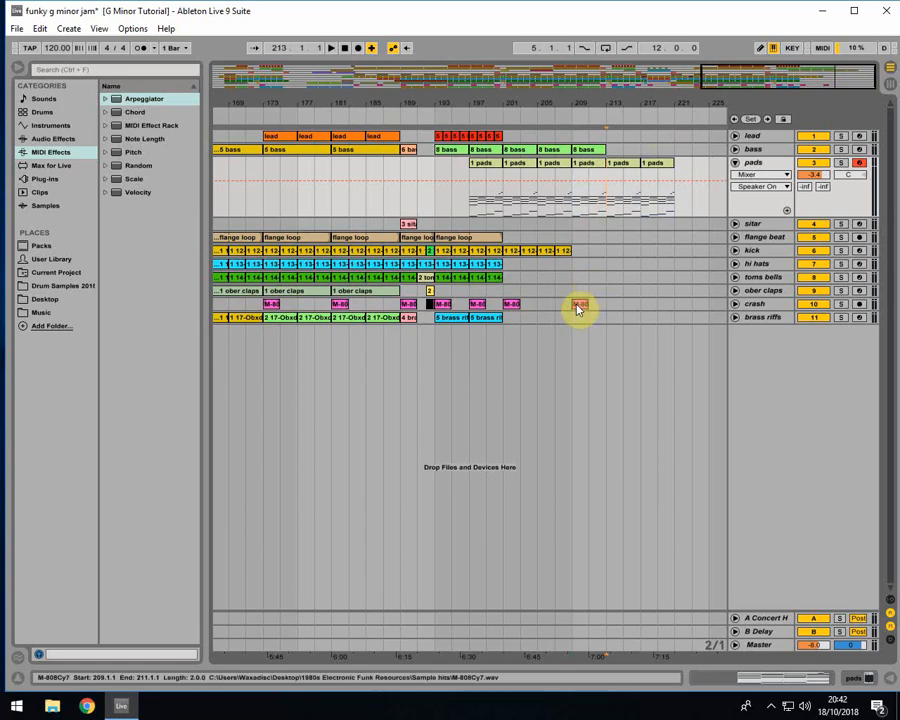
{"action": "left_click", "coordinate": [489, 292]}
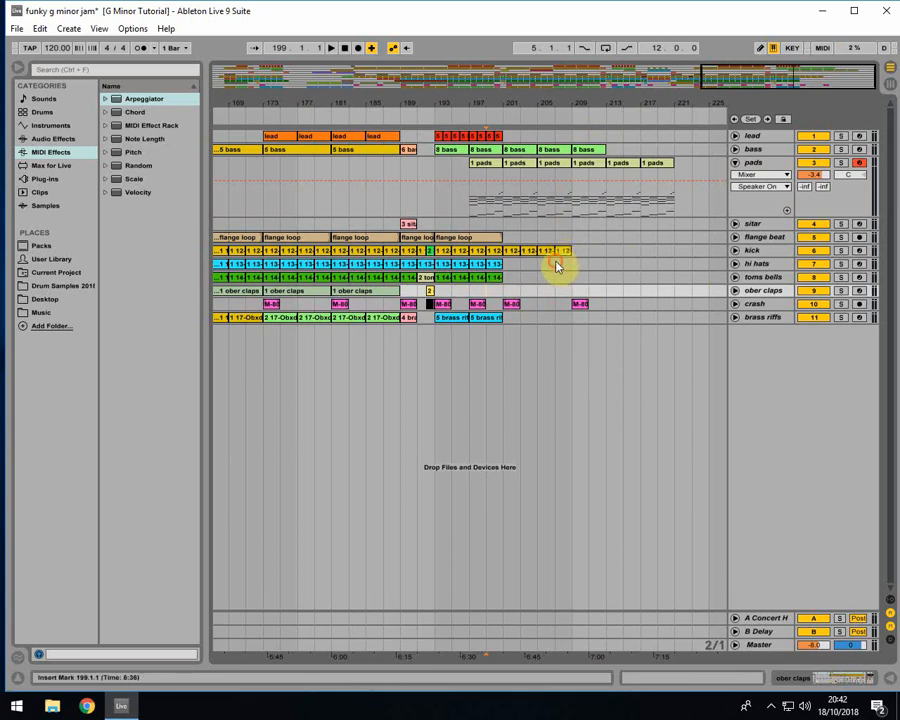
{"action": "left_click", "coordinate": [557, 265]}
{"action": "left_click", "coordinate": [862, 292]}
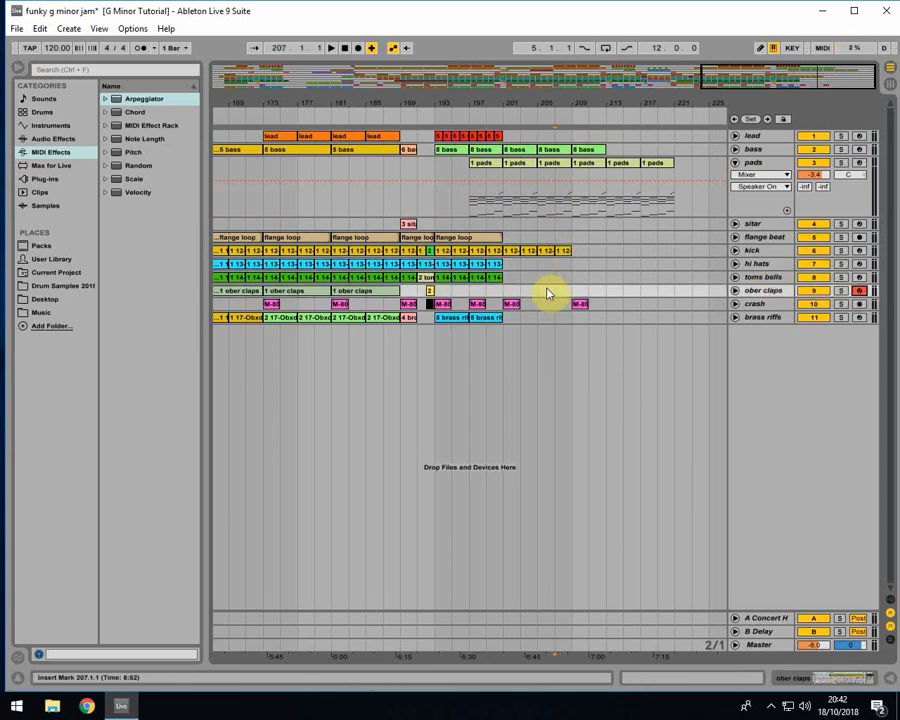
{"action": "key", "text": "space"}
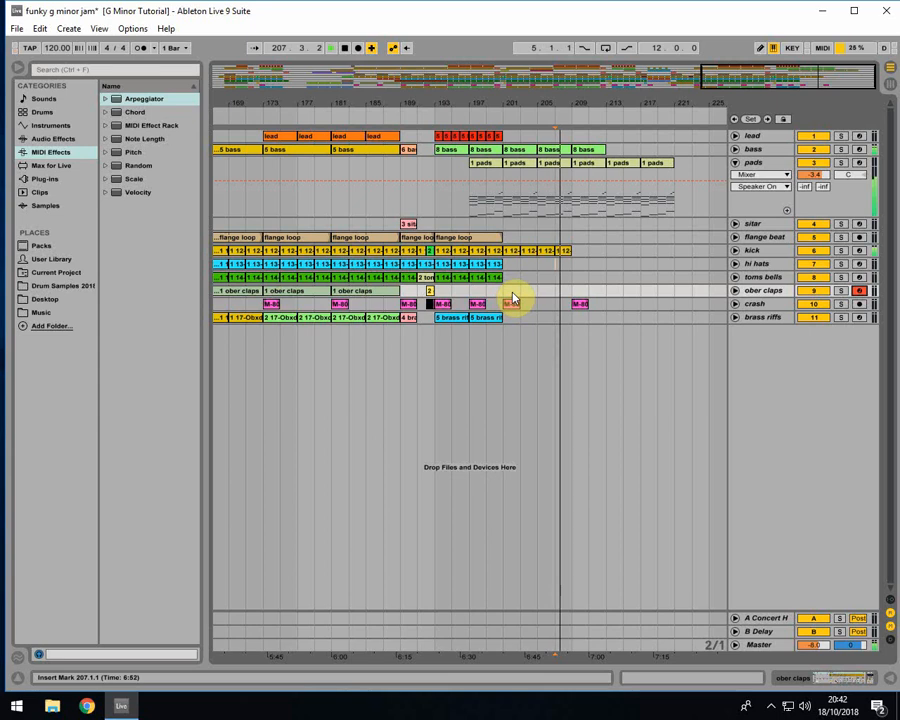
{"action": "left_click", "coordinate": [358, 48]}
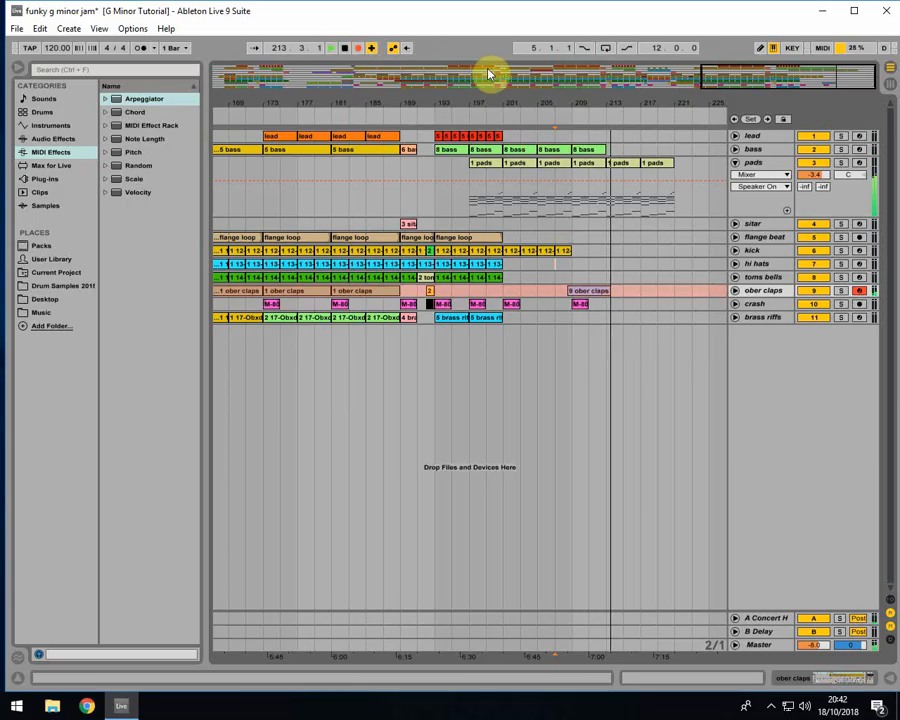
{"action": "key", "text": "space"}
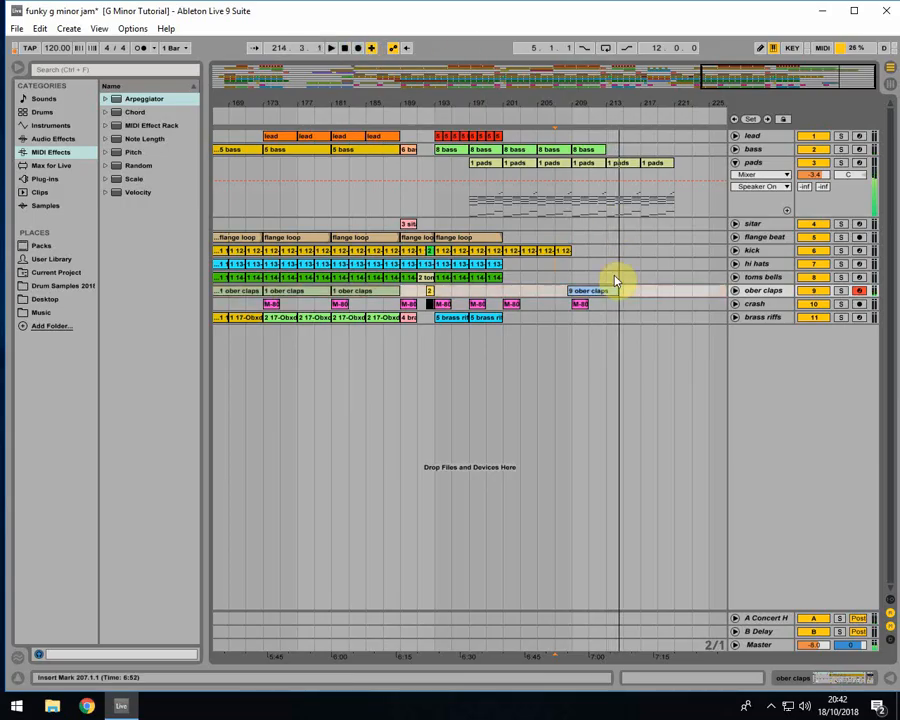
- Quantize all notes in the newly recorded 9 ober claps clip and play it back before closing the note editor
{"action": "double_click", "coordinate": [596, 291]}
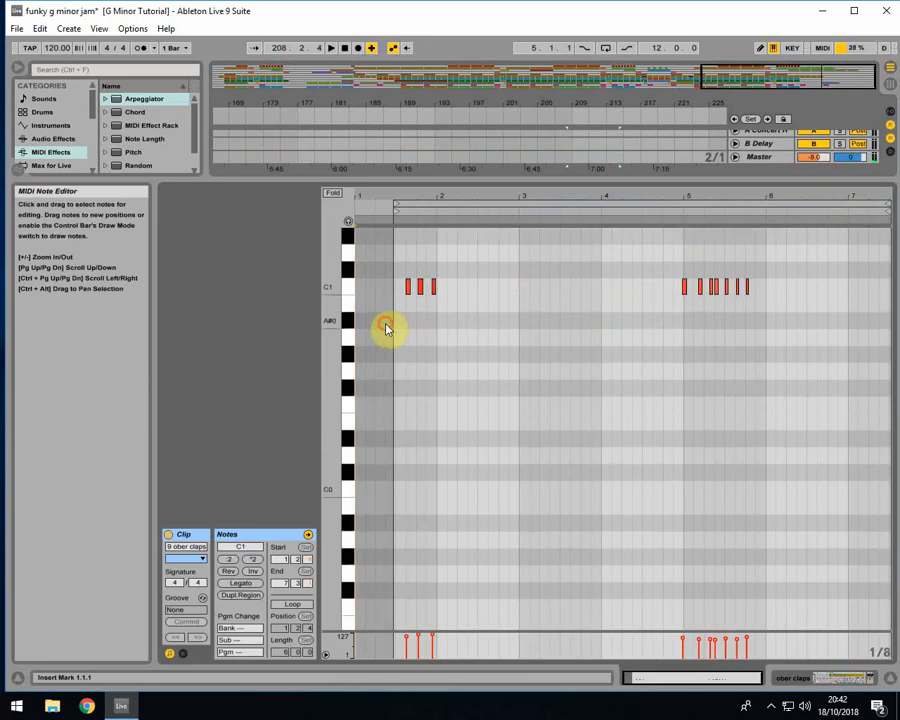
{"action": "left_click_drag", "start_coordinate": [388, 328], "coordinate": [895, 242]}
{"action": "key", "text": "space"}
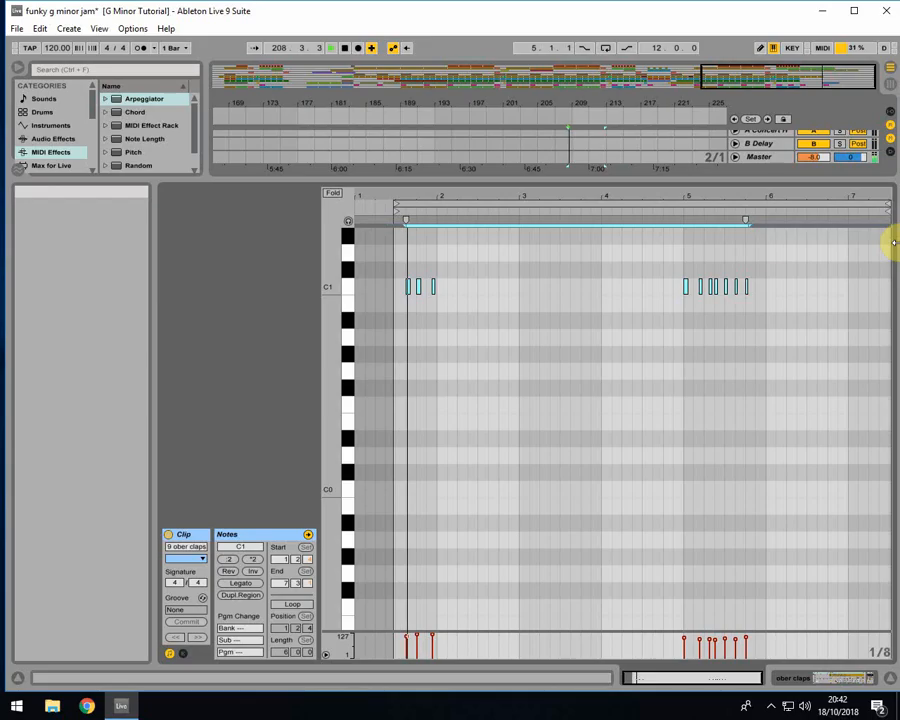
{"action": "left_click", "coordinate": [448, 340]}
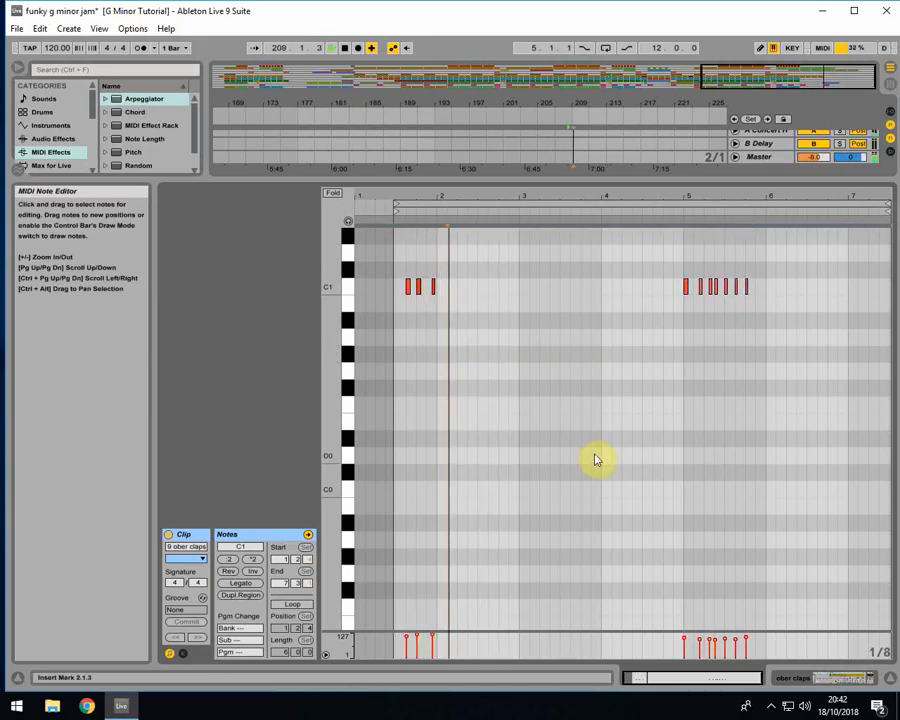
{"action": "left_click", "coordinate": [890, 682]}
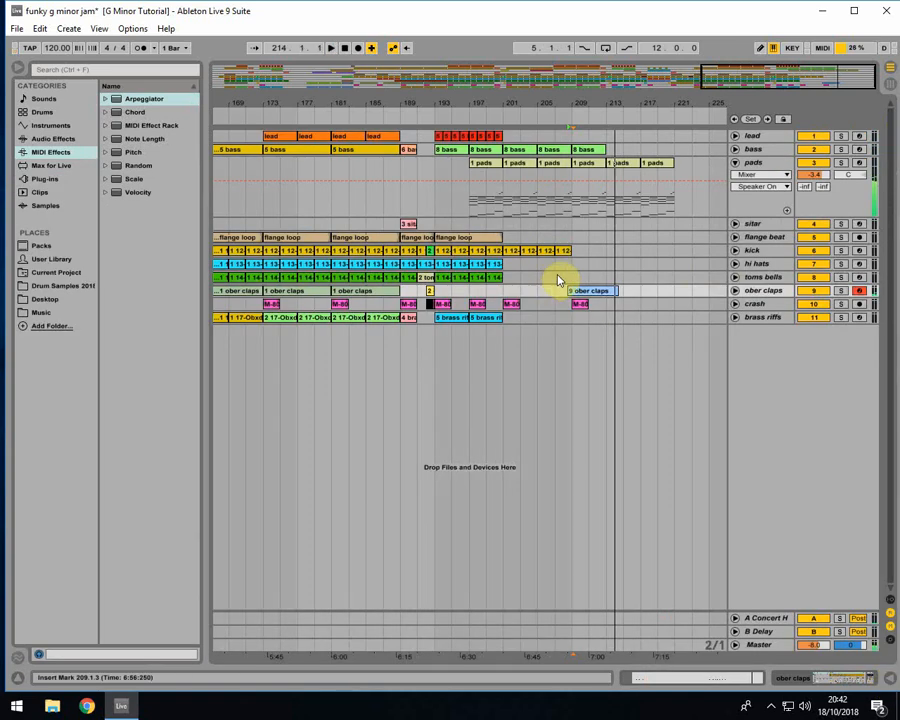
- Fold the pads track, copy an orange hi hats clip from around bar 155 to bar 201 and duplicate it at bar 203
{"action": "left_click", "coordinate": [736, 163]}
{"action": "left_click_drag", "start_coordinate": [446, 101], "coordinate": [446, 88]}
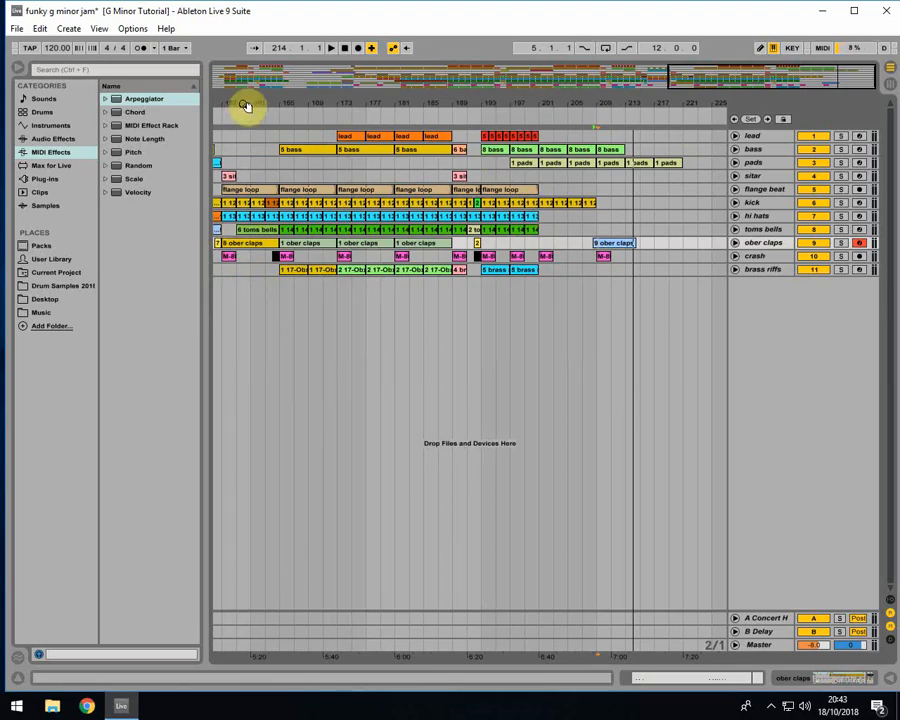
{"action": "left_click_drag", "start_coordinate": [242, 104], "coordinate": [305, 105]}
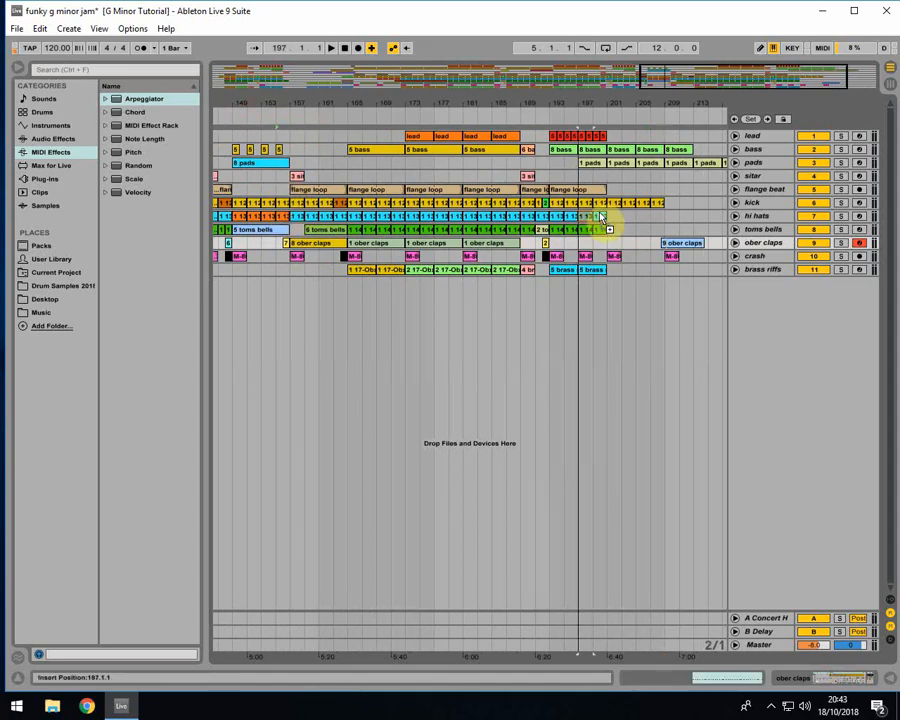
{"action": "left_click", "coordinate": [622, 218]}
{"action": "left_click_drag", "start_coordinate": [628, 217], "coordinate": [627, 217]}
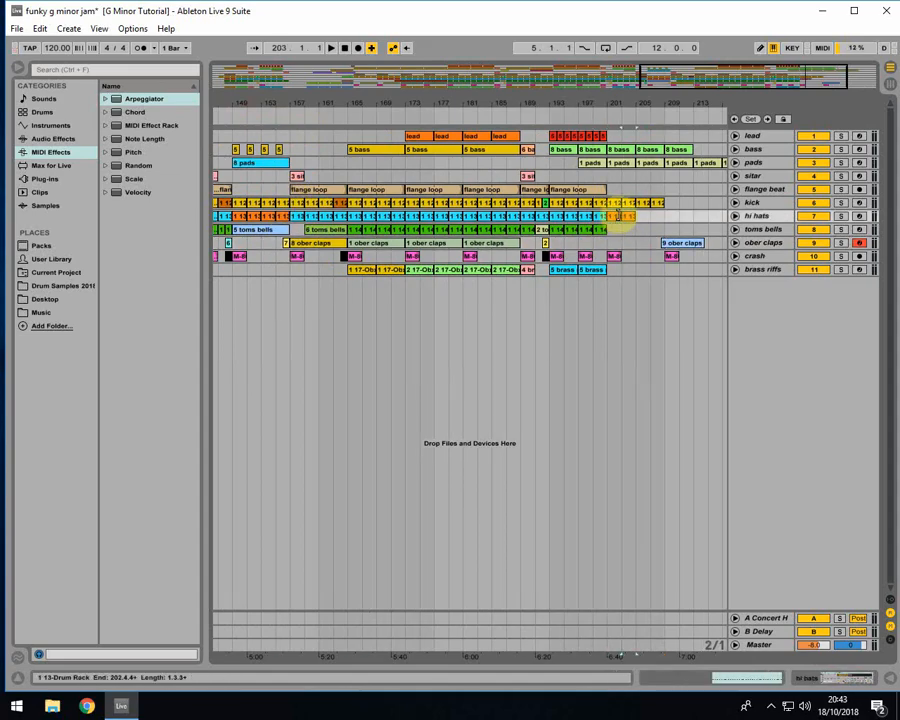
- Play from bar 199, copy the crash clip at bar 201 to bar 205 and replay the outro from bar 203
{"action": "left_click", "coordinate": [593, 247]}
{"action": "key", "text": "space"}
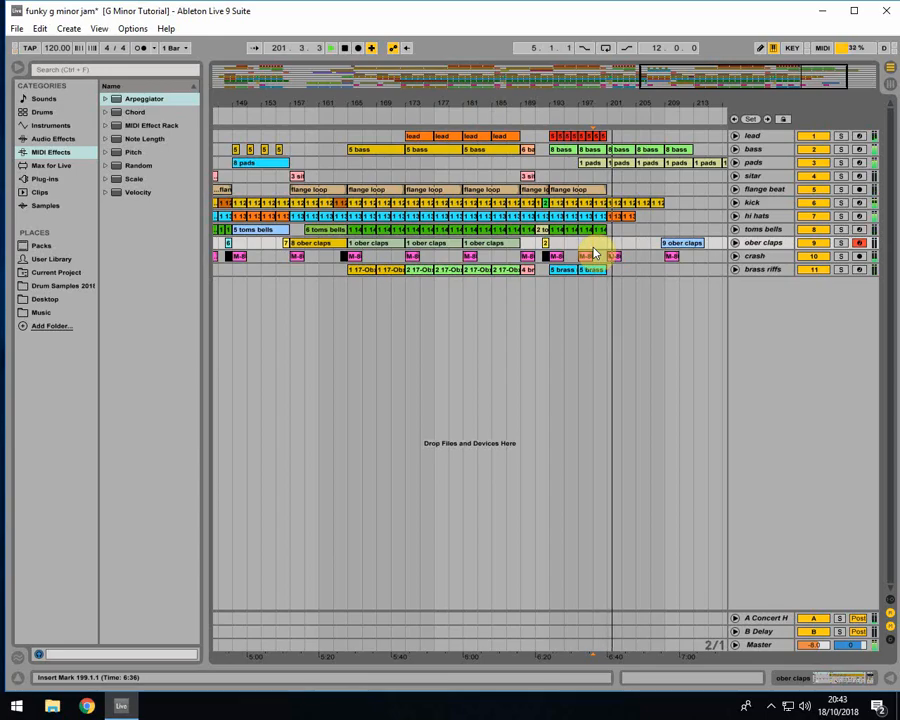
{"action": "left_click", "coordinate": [614, 257]}
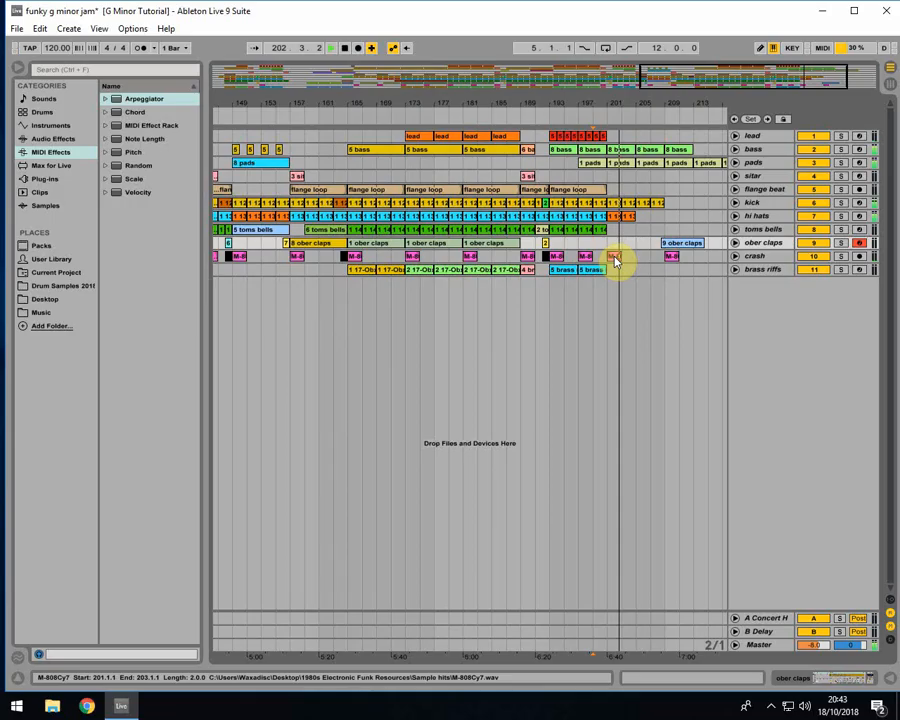
{"action": "left_click", "coordinate": [630, 217]}
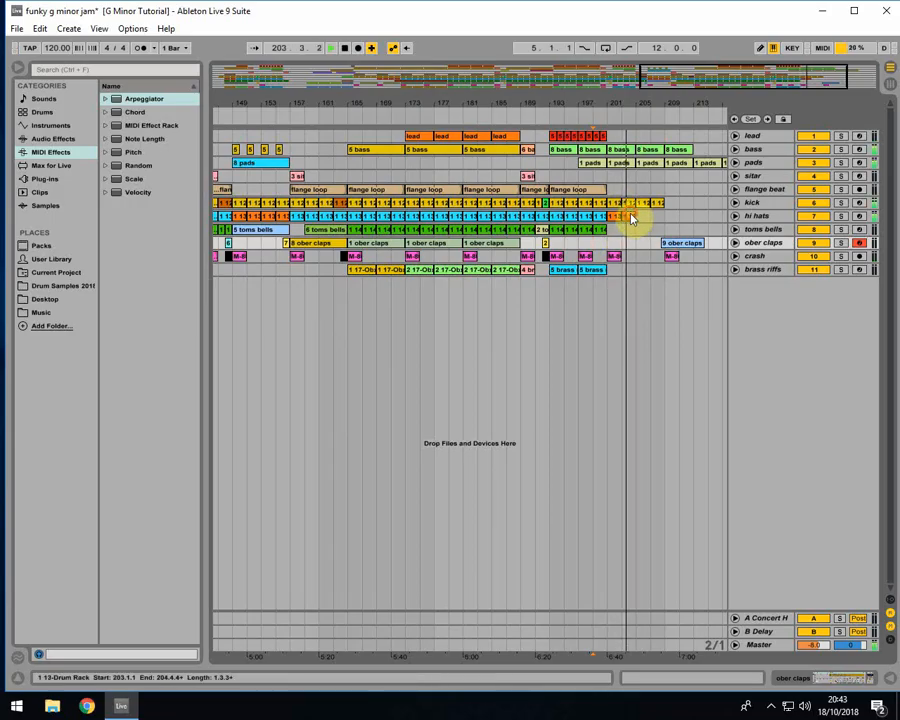
{"action": "left_click", "coordinate": [614, 257]}
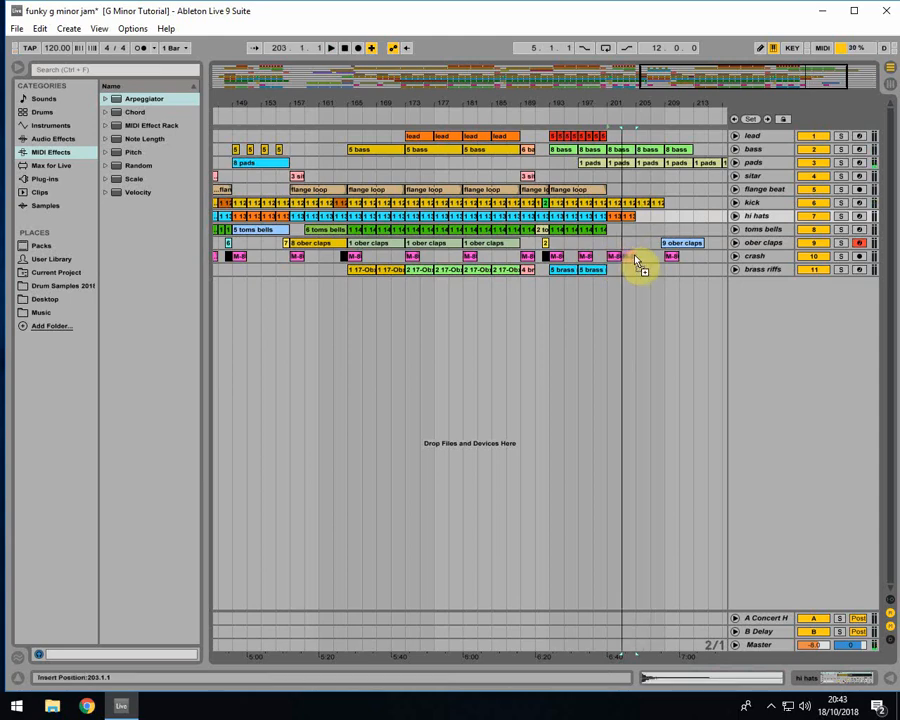
{"action": "left_click", "coordinate": [623, 232]}
{"action": "key", "text": "space"}
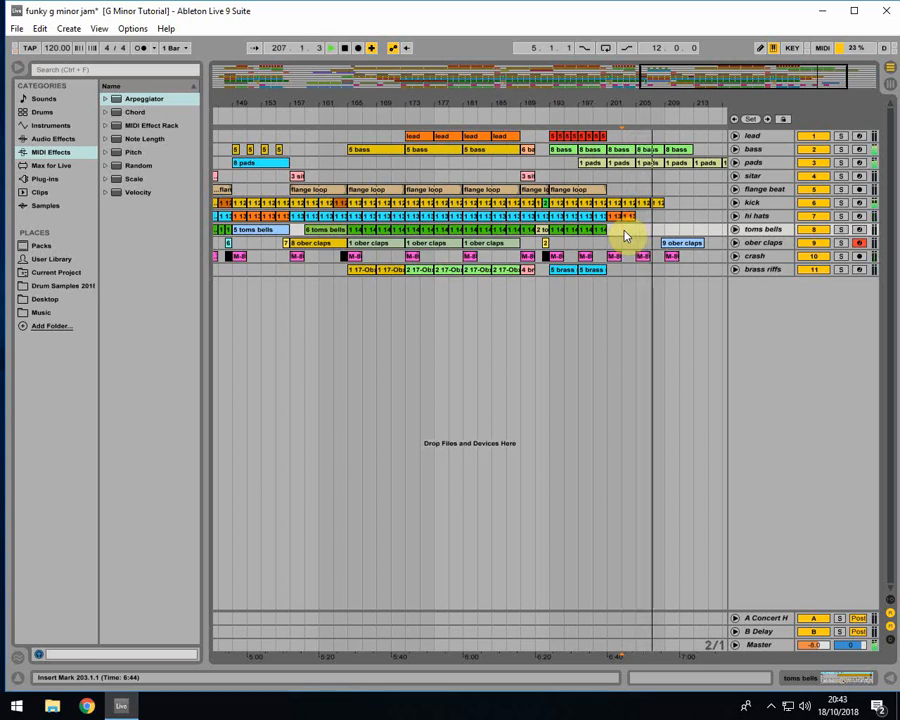
{"action": "left_click", "coordinate": [652, 156]}
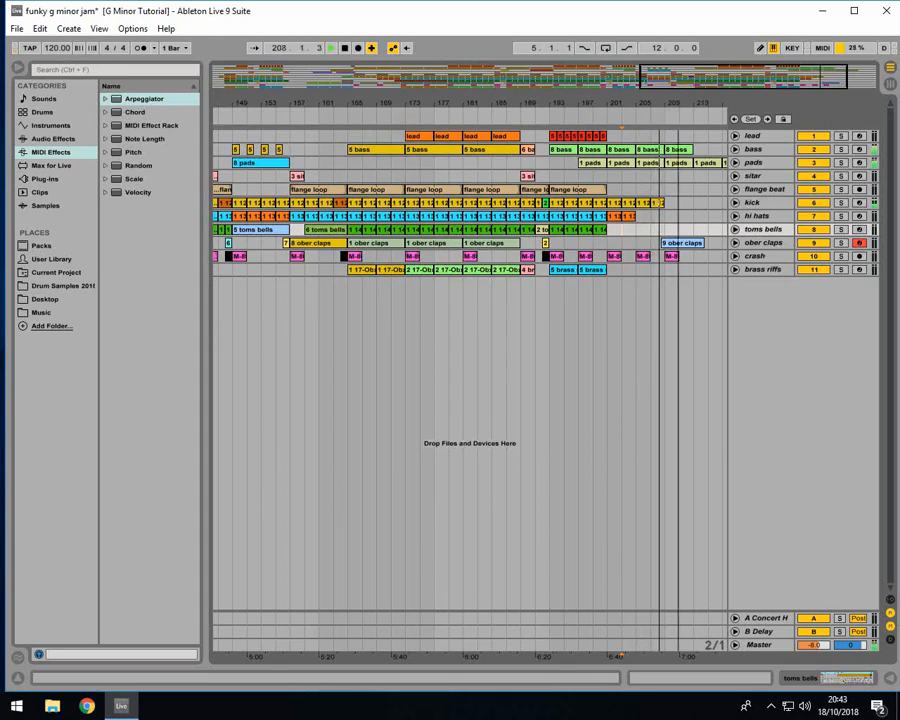
- Try to lengthen the final A2 note in the 1 pads clip at bar 213, and close the note editor
{"action": "left_click_drag", "start_coordinate": [679, 101], "coordinate": [612, 103]}
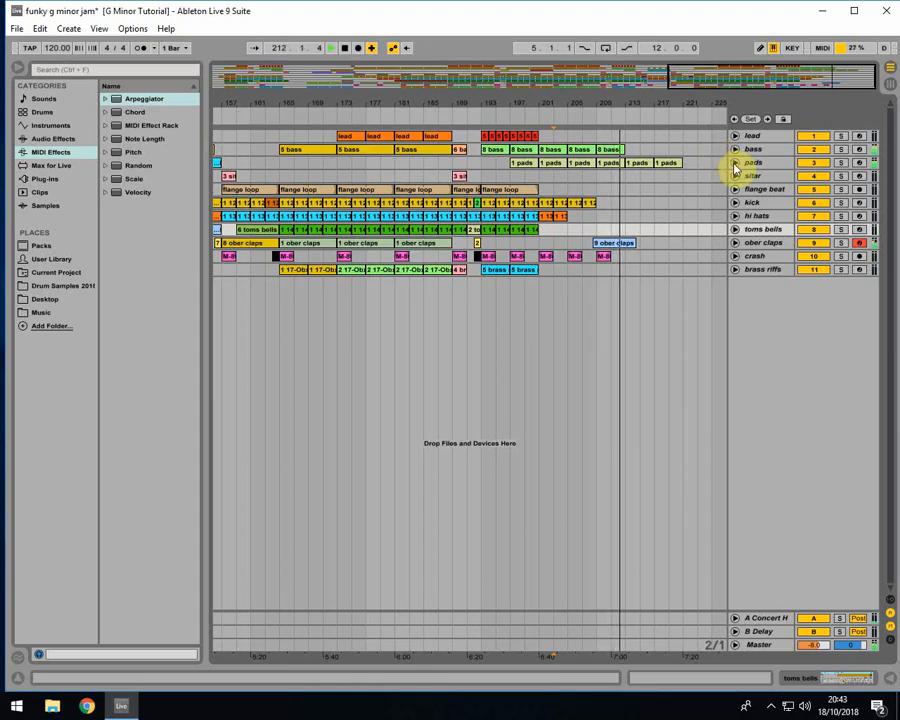
{"action": "left_click", "coordinate": [637, 163]}
{"action": "double_click", "coordinate": [637, 163]}
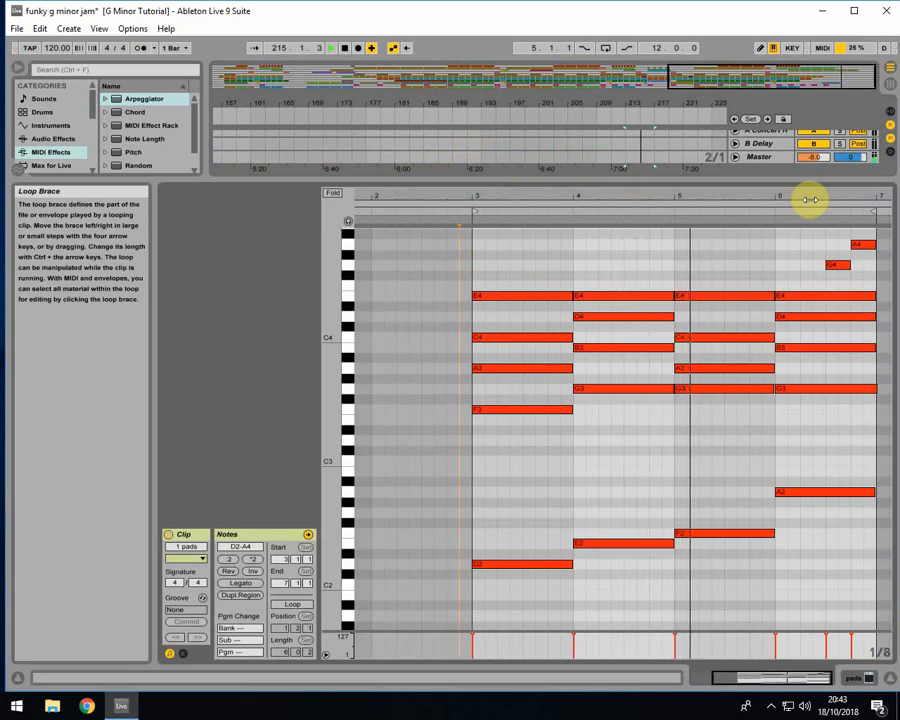
{"action": "left_click", "coordinate": [872, 491]}
{"action": "left_click_drag", "start_coordinate": [872, 491], "coordinate": [879, 493]}
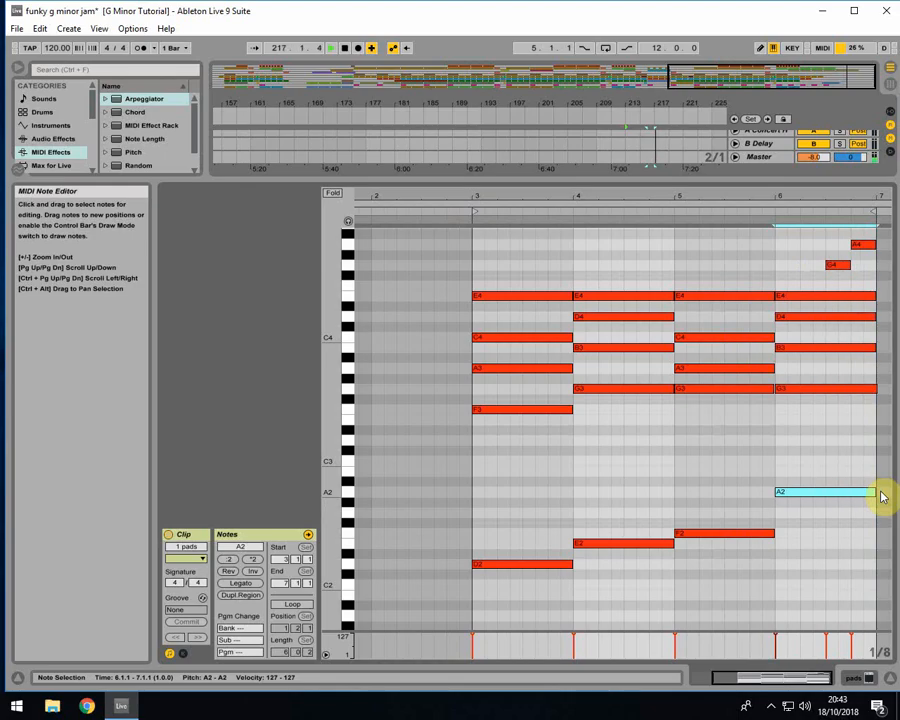
{"action": "left_click", "coordinate": [886, 680]}
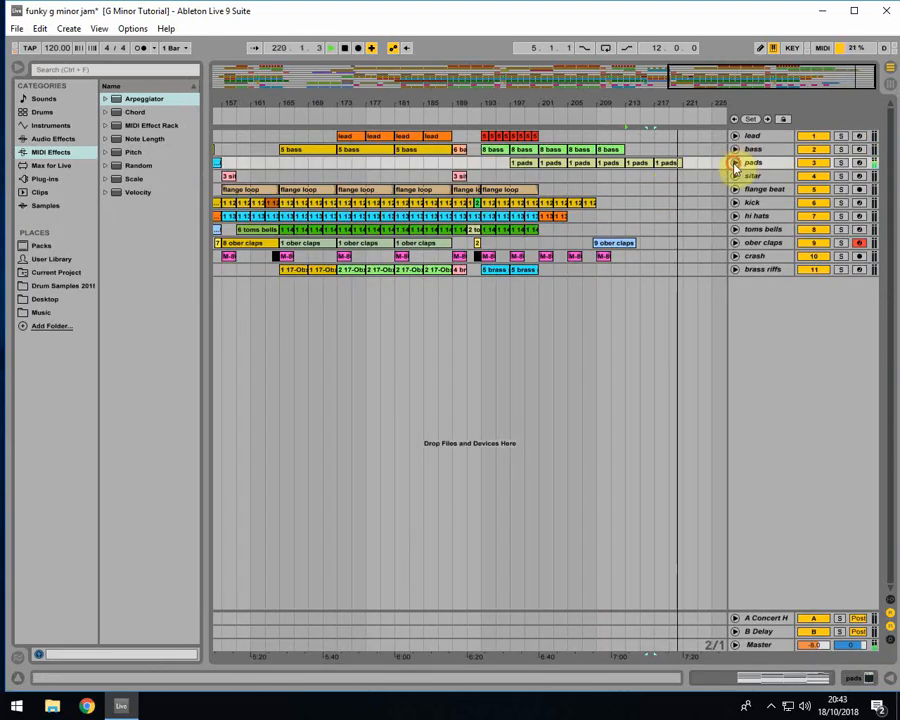
- Unfold the pads track, extend the last 1 pads clip from bar 217 to end at bar 225, and stop playback
{"action": "left_click", "coordinate": [735, 162]}
{"action": "left_click", "coordinate": [683, 162]}
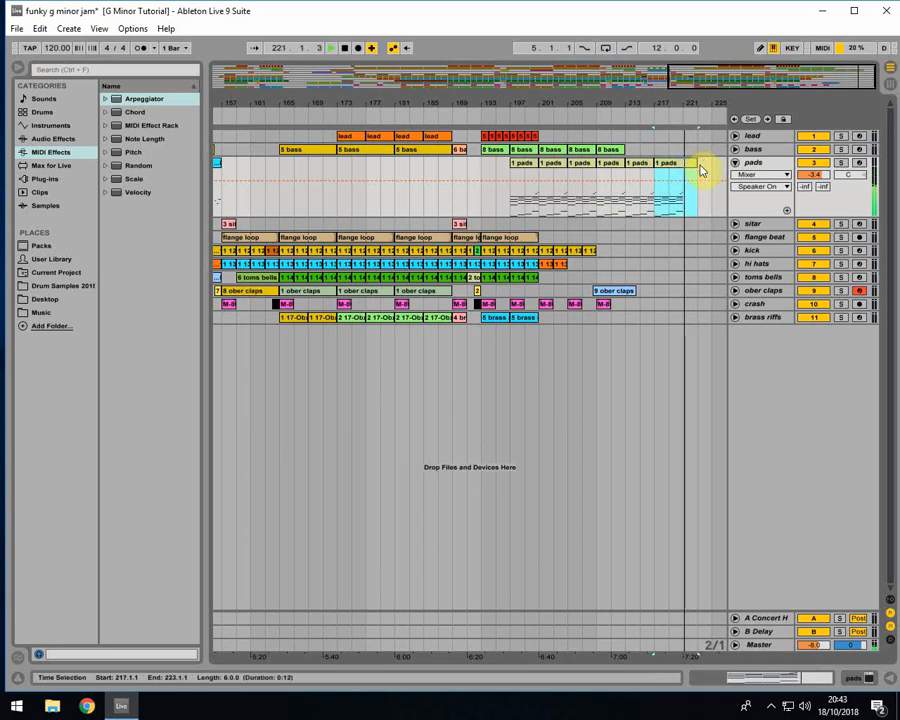
{"action": "left_click_drag", "start_coordinate": [697, 162], "coordinate": [707, 163]}
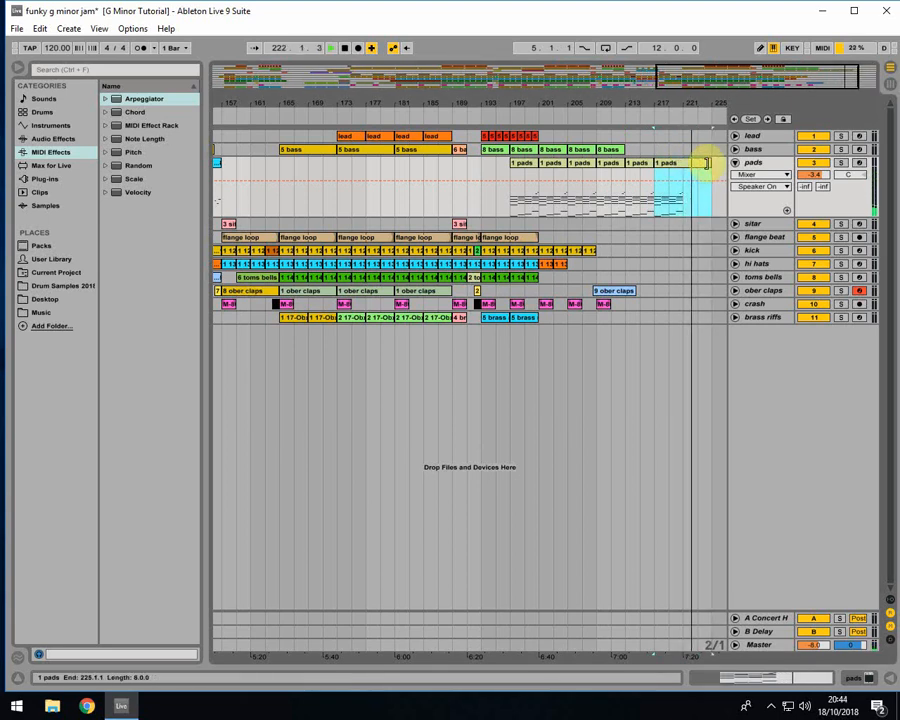
{"action": "left_click", "coordinate": [670, 180]}
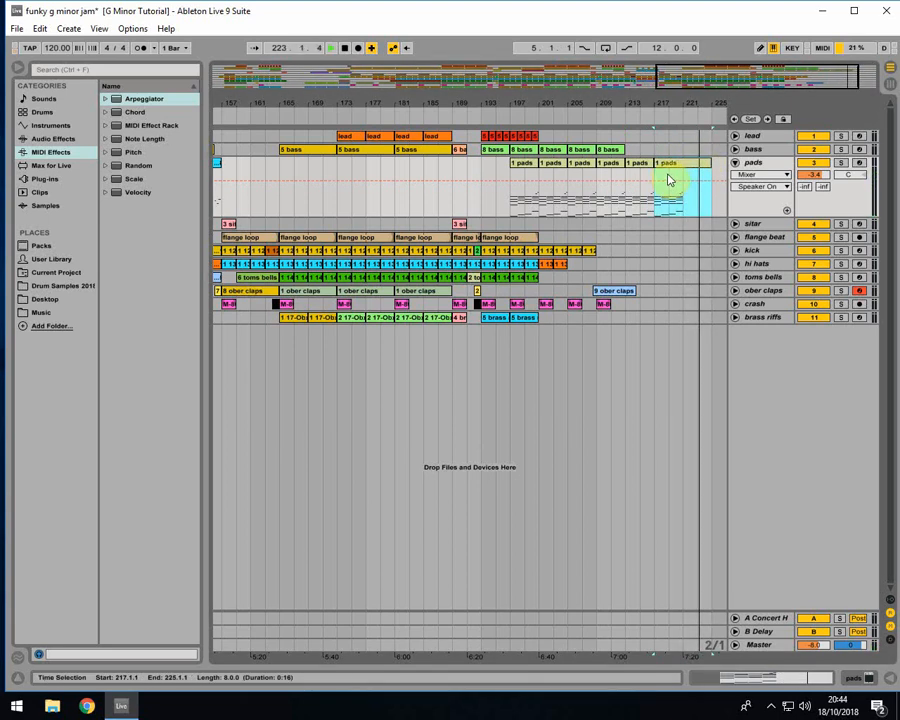
{"action": "left_click", "coordinate": [670, 180]}
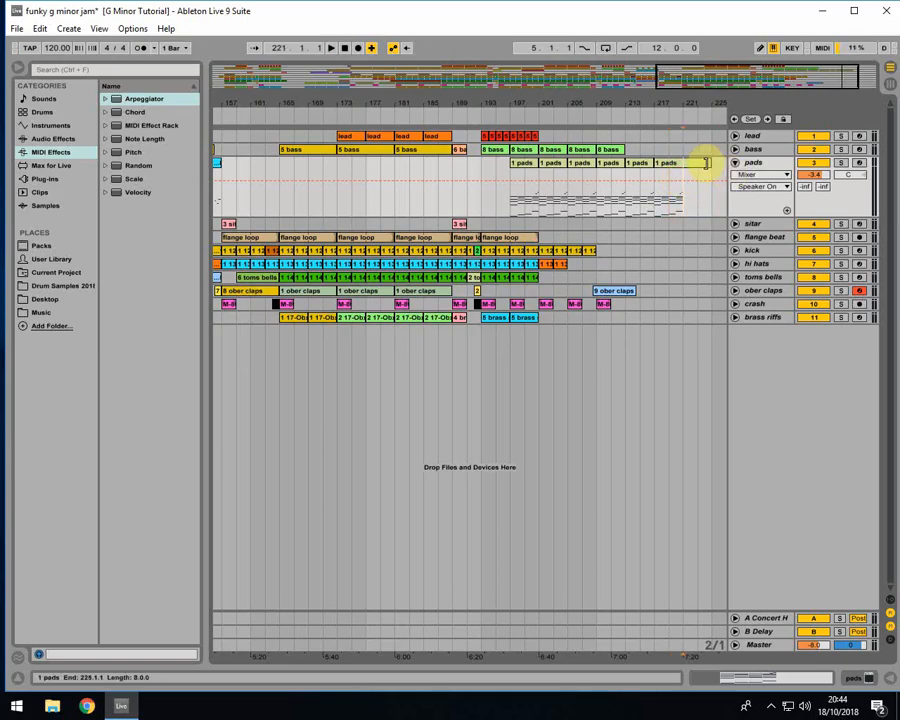
- Try to lengthen the last 1 pads clip to bar 227
{"action": "mouse_move", "coordinate": [706, 162]}
{"action": "left_mouse_down"}
{"action": "mouse_move", "coordinate": [690, 162]}
{"action": "mouse_move", "coordinate": [706, 165]}
{"action": "left_mouse_up"}
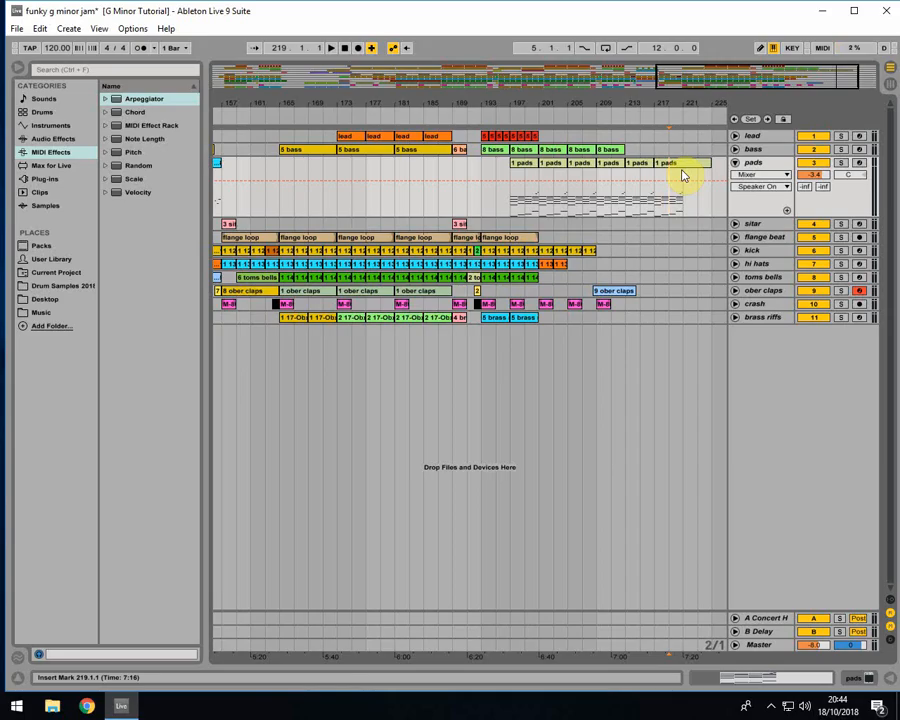
{"action": "left_click_drag", "start_coordinate": [705, 163], "coordinate": [669, 165]}
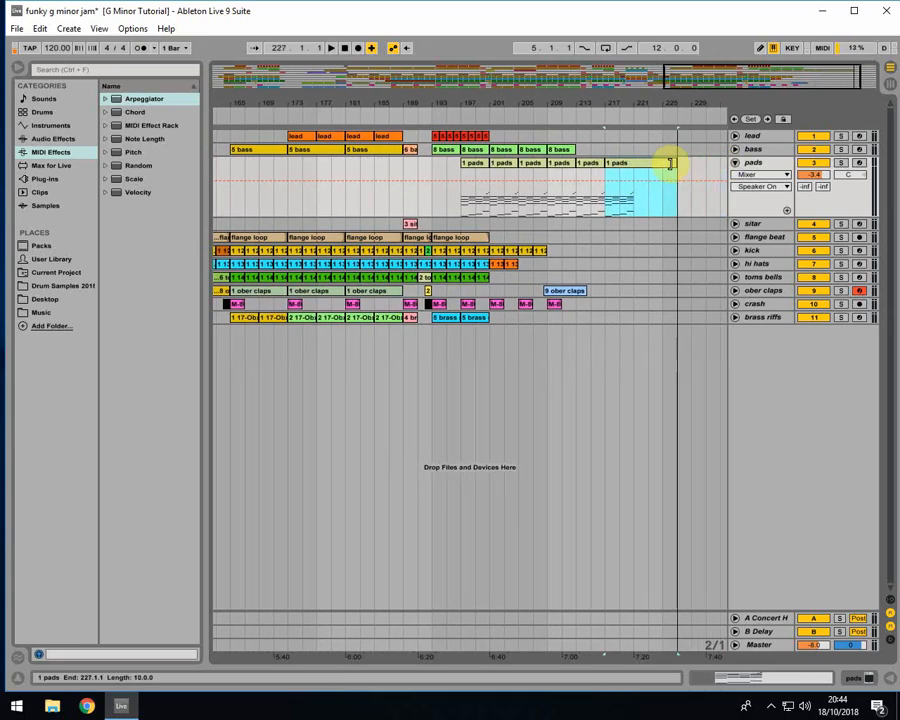
{"action": "left_click", "coordinate": [652, 178]}
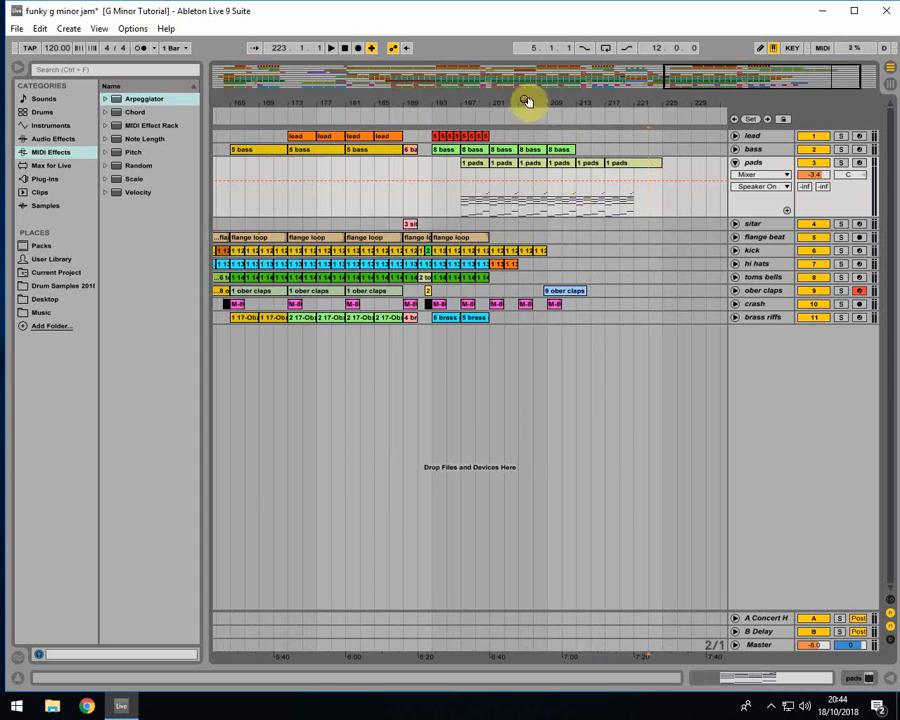
{"action": "left_click_drag", "start_coordinate": [525, 101], "coordinate": [727, 163]}
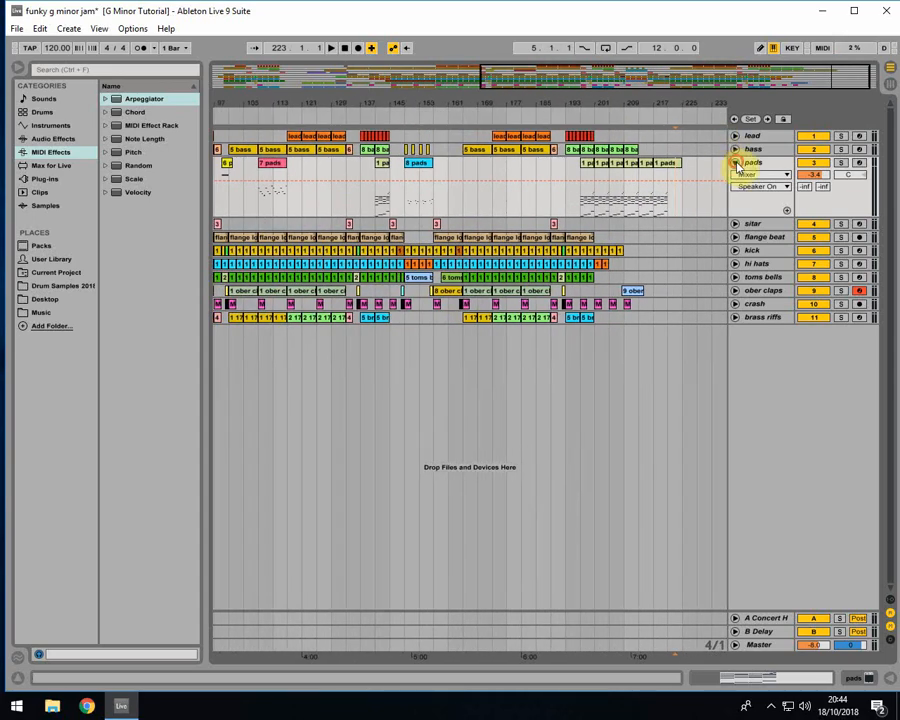
- Fold the pads track, then delete every track's clips in the range from bar 3 to bar 29
{"action": "left_click", "coordinate": [736, 163]}
{"action": "left_click_drag", "start_coordinate": [502, 104], "coordinate": [585, 104]}
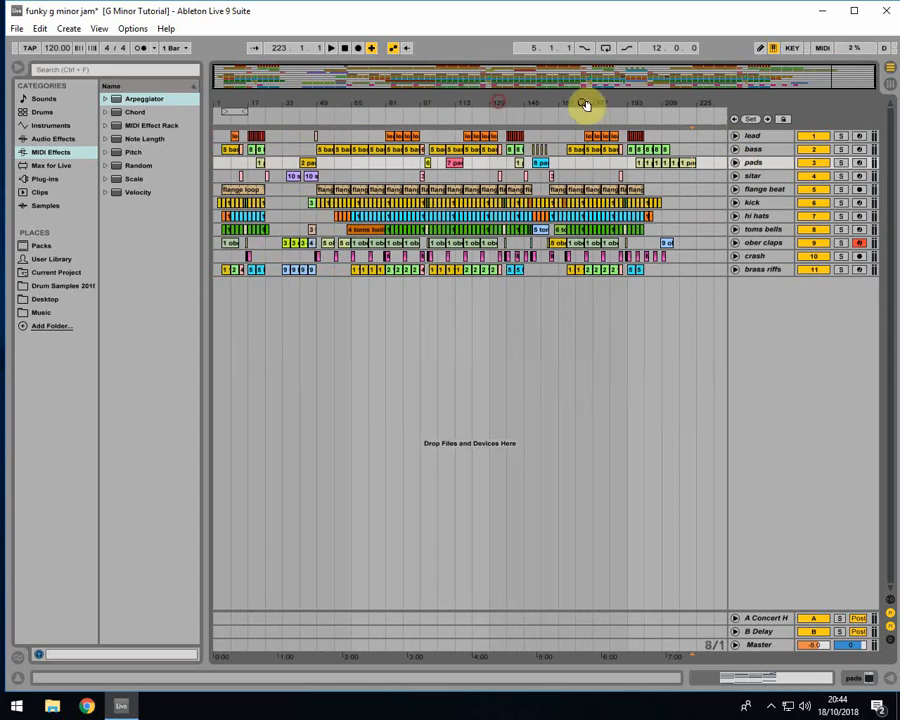
{"action": "left_click_drag", "start_coordinate": [226, 99], "coordinate": [383, 108]}
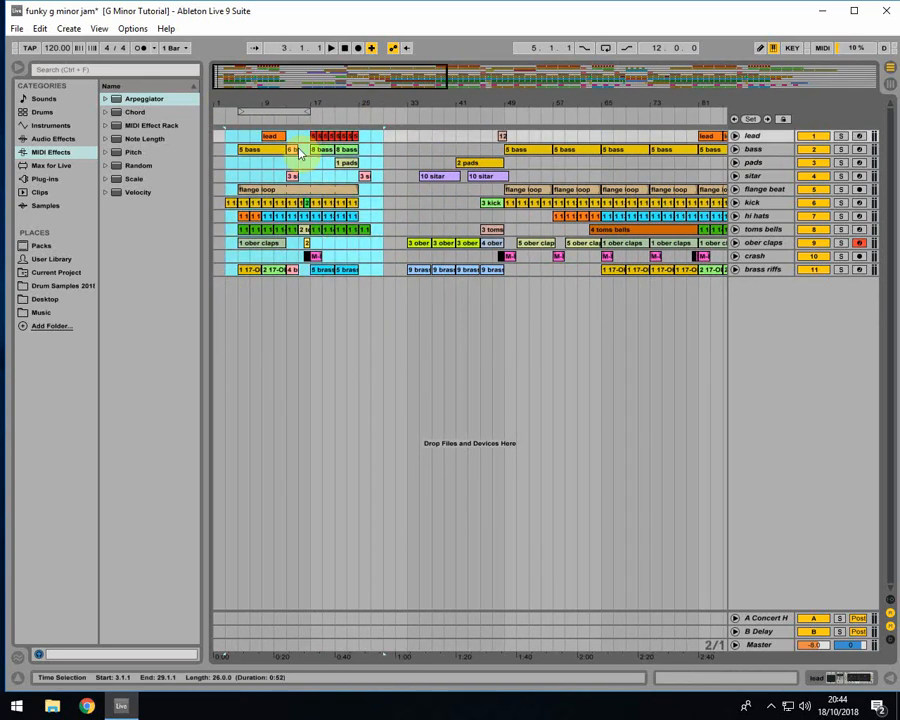
{"action": "left_click", "coordinate": [317, 213]}
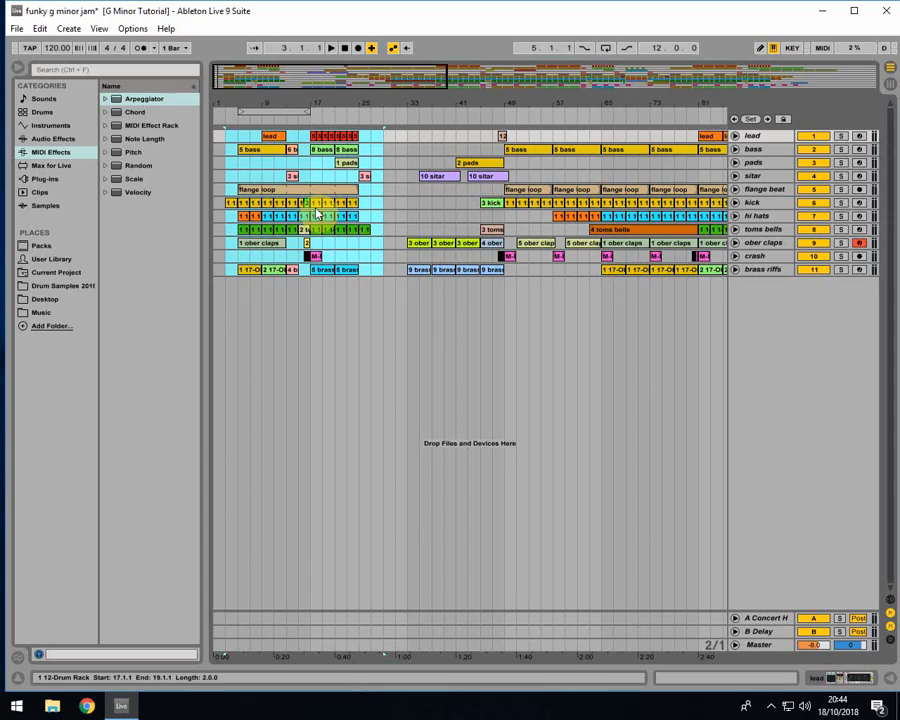
{"action": "key", "text": "Delete"}
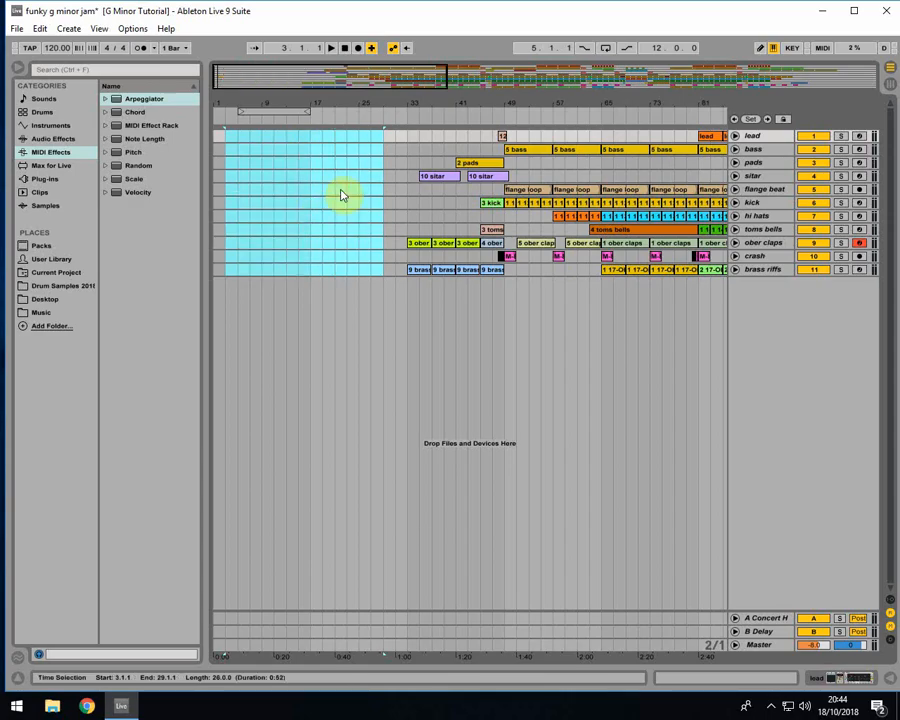
- Select the rest of the arrangement from bar 33 onward on all tracks and move it to start at bar 5
{"action": "left_click_drag", "start_coordinate": [418, 100], "coordinate": [312, 310]}
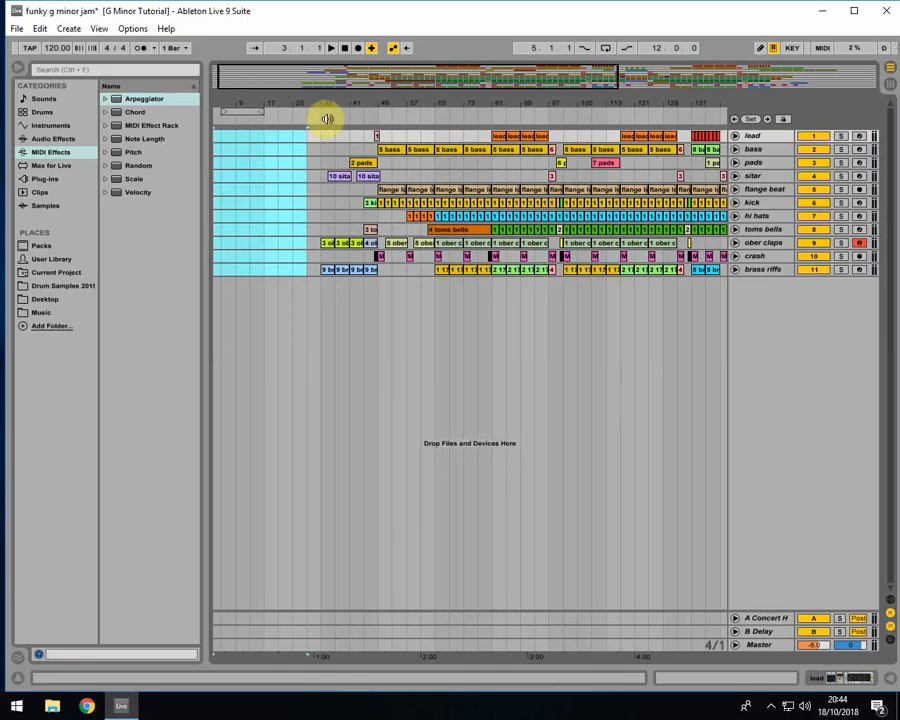
{"action": "left_click_drag", "start_coordinate": [321, 108], "coordinate": [287, 190]}
{"action": "left_click_drag", "start_coordinate": [280, 300], "coordinate": [707, 86]}
{"action": "left_click_drag", "start_coordinate": [262, 100], "coordinate": [400, 176]}
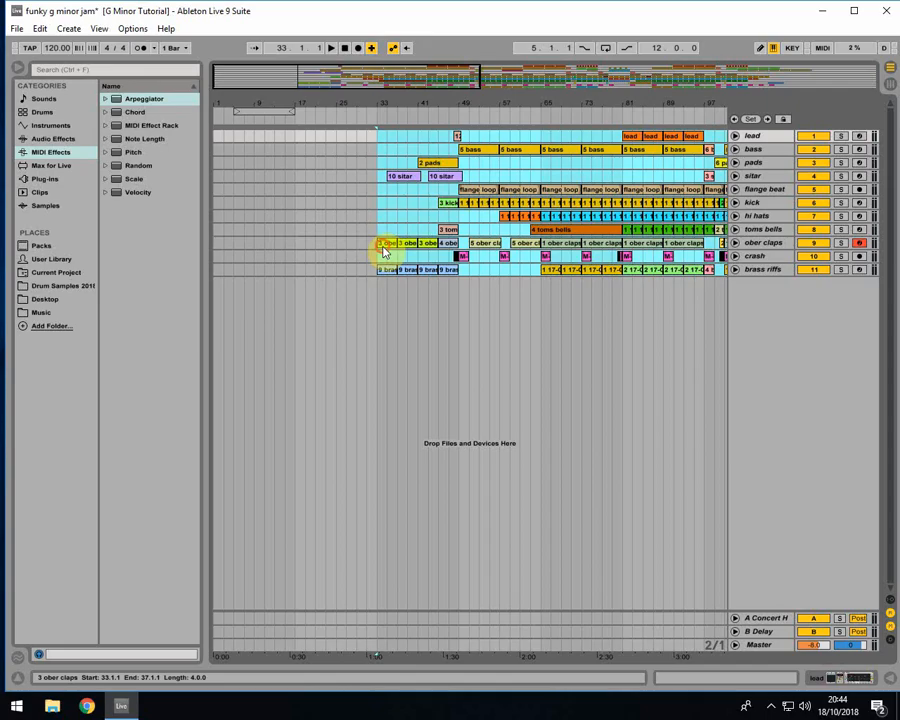
{"action": "left_click_drag", "start_coordinate": [384, 250], "coordinate": [235, 237]}
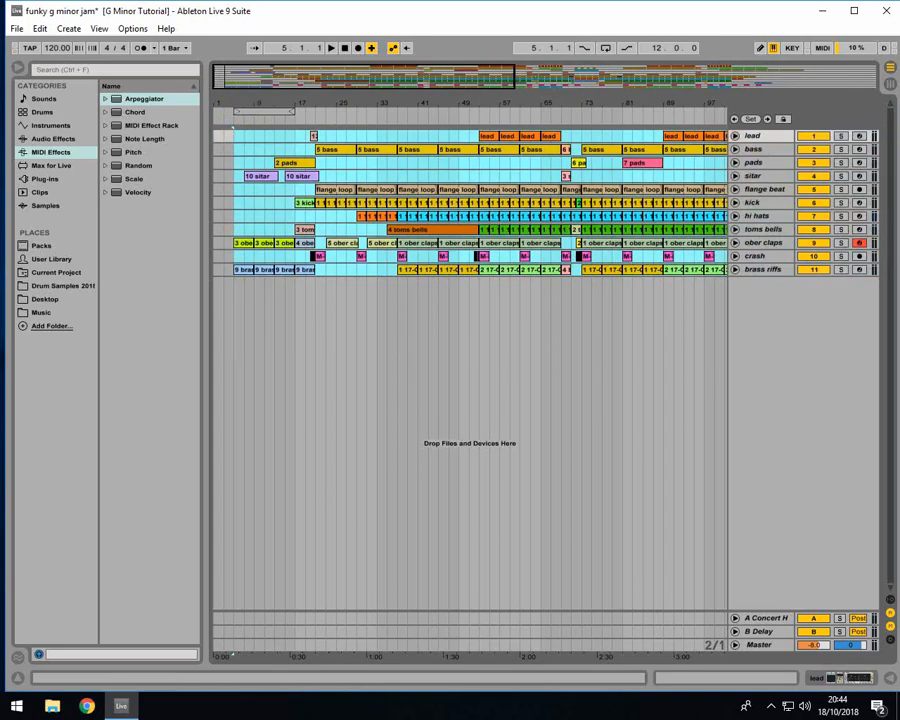
- Unfold the brass riffs track and extend the first 9 brass riffs clip's start back to bar 3
{"action": "left_click_drag", "start_coordinate": [262, 102], "coordinate": [263, 241]}
{"action": "left_click", "coordinate": [261, 228]}
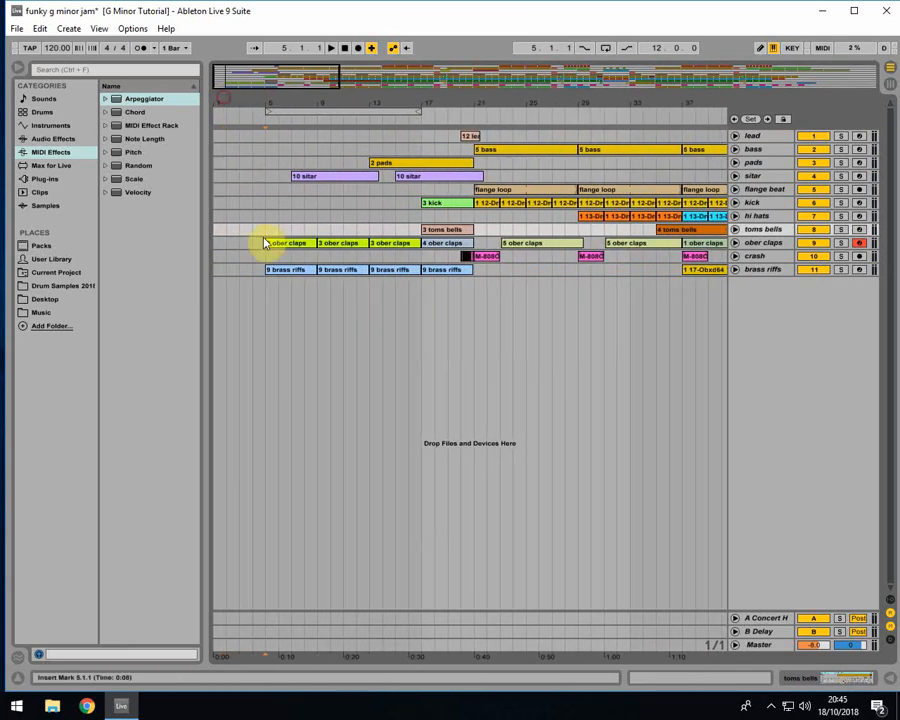
{"action": "left_click", "coordinate": [735, 270]}
{"action": "left_click_drag", "start_coordinate": [267, 272], "coordinate": [229, 285]}
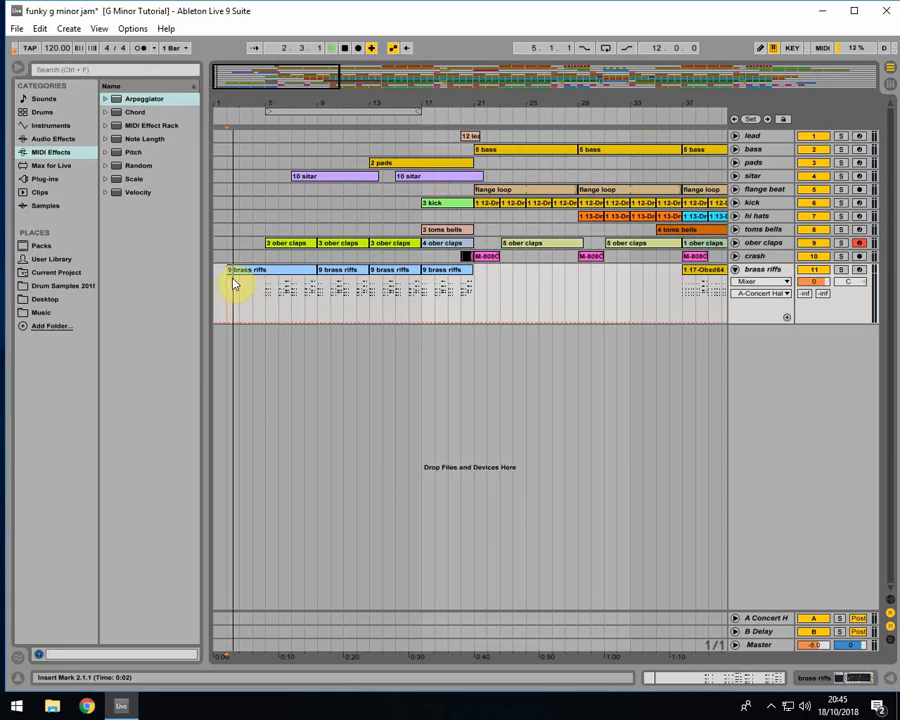
{"action": "left_click_drag", "start_coordinate": [228, 270], "coordinate": [240, 270]}
{"action": "left_click", "coordinate": [257, 287]}
{"action": "left_click", "coordinate": [277, 274]}
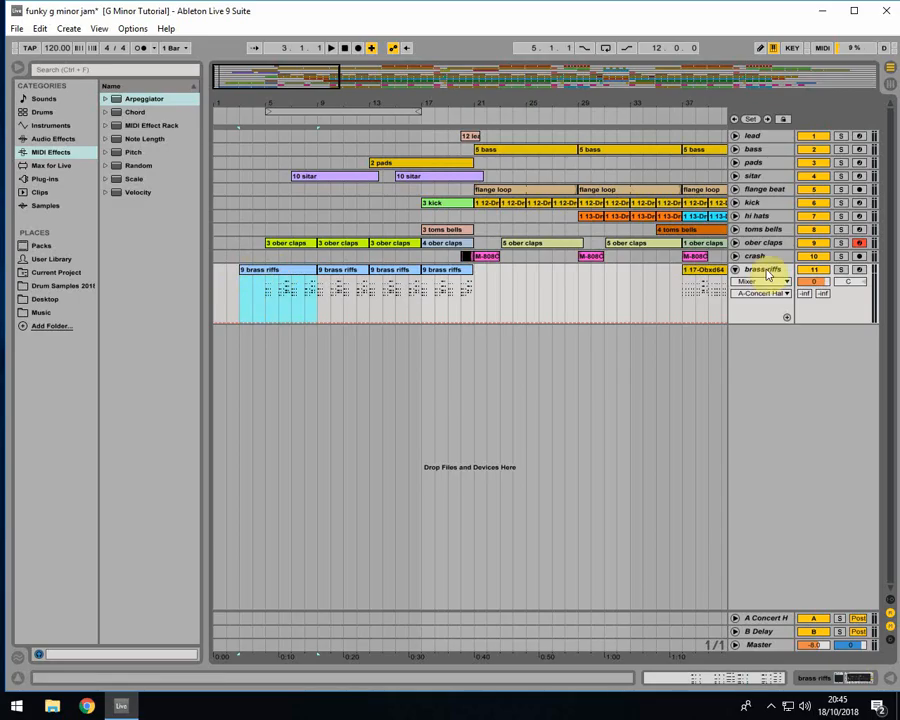
- Show the brass riffs track's devices and list the Hall presets of the Reverb audio effect in the browser
{"action": "left_click", "coordinate": [866, 682]}
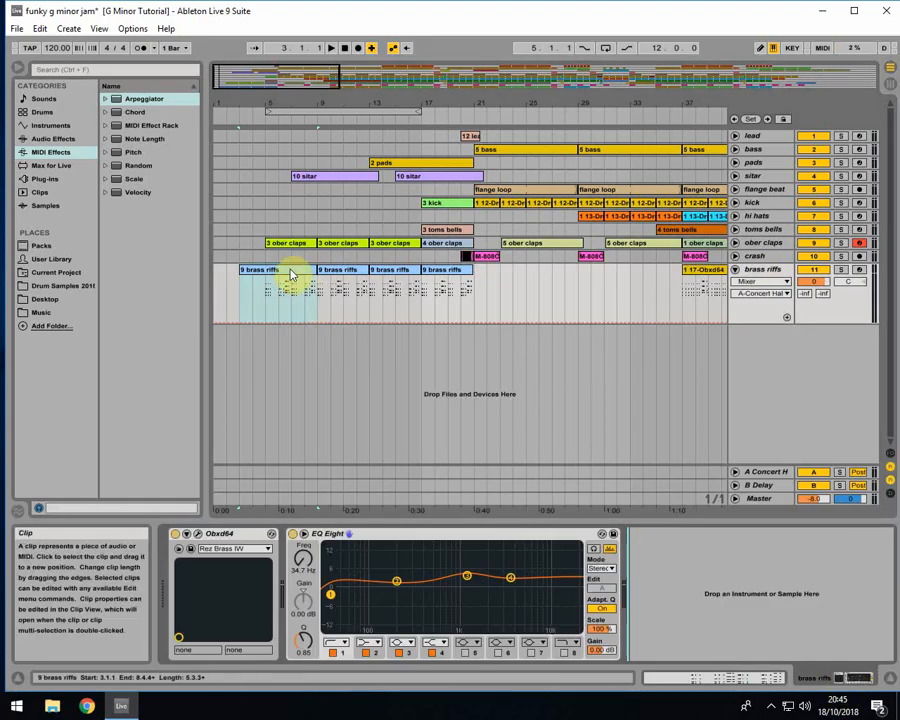
{"action": "left_click", "coordinate": [74, 138]}
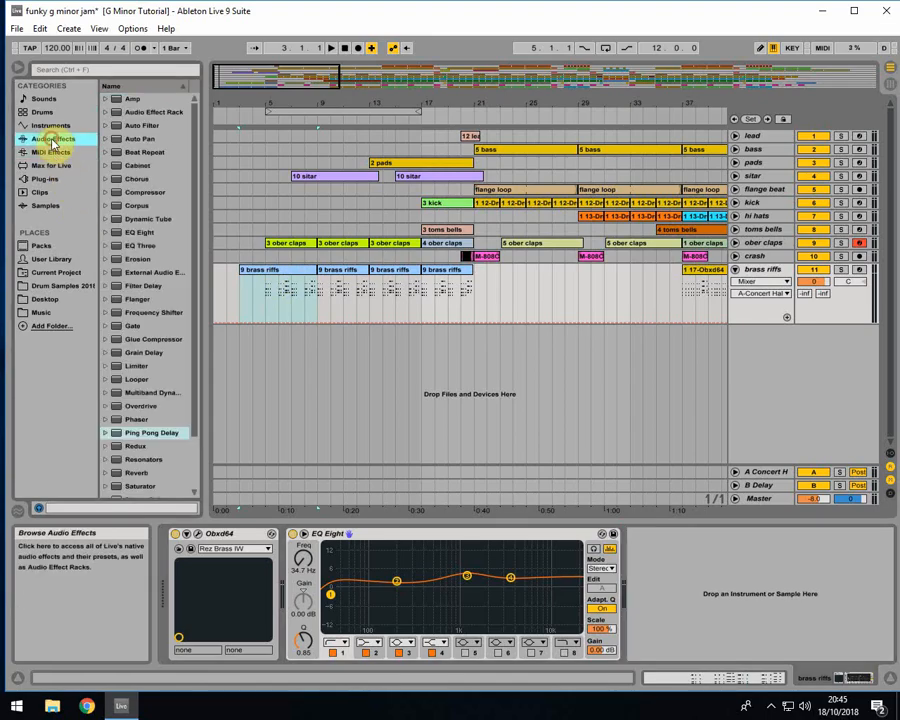
{"action": "scroll", "coordinate": [140, 400], "scroll_direction": "down", "scroll_amount": 3}
{"action": "left_click", "coordinate": [115, 410]}
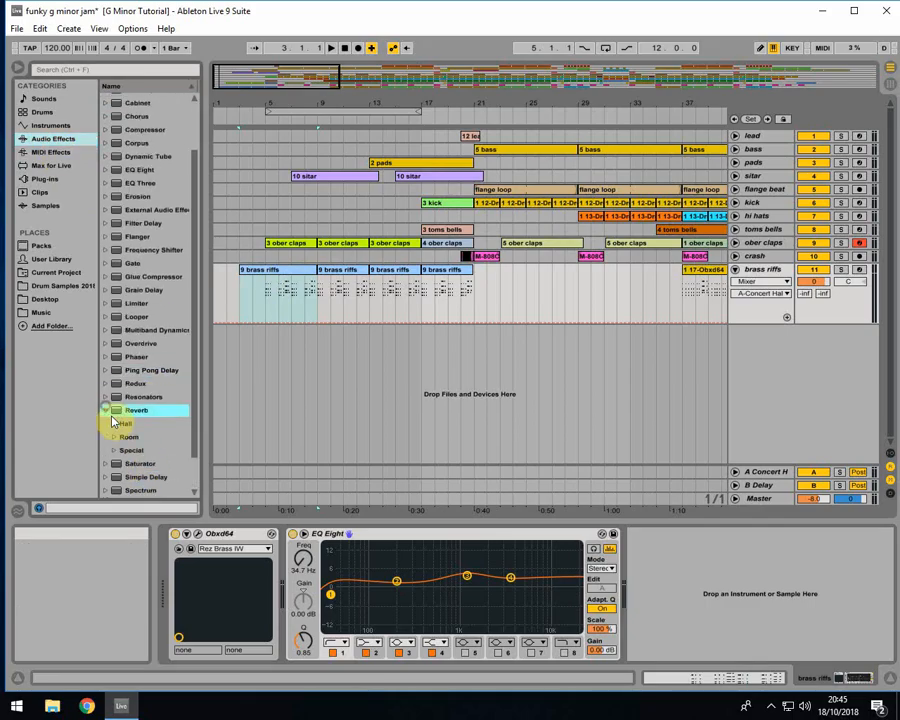
{"action": "left_click", "coordinate": [118, 424]}
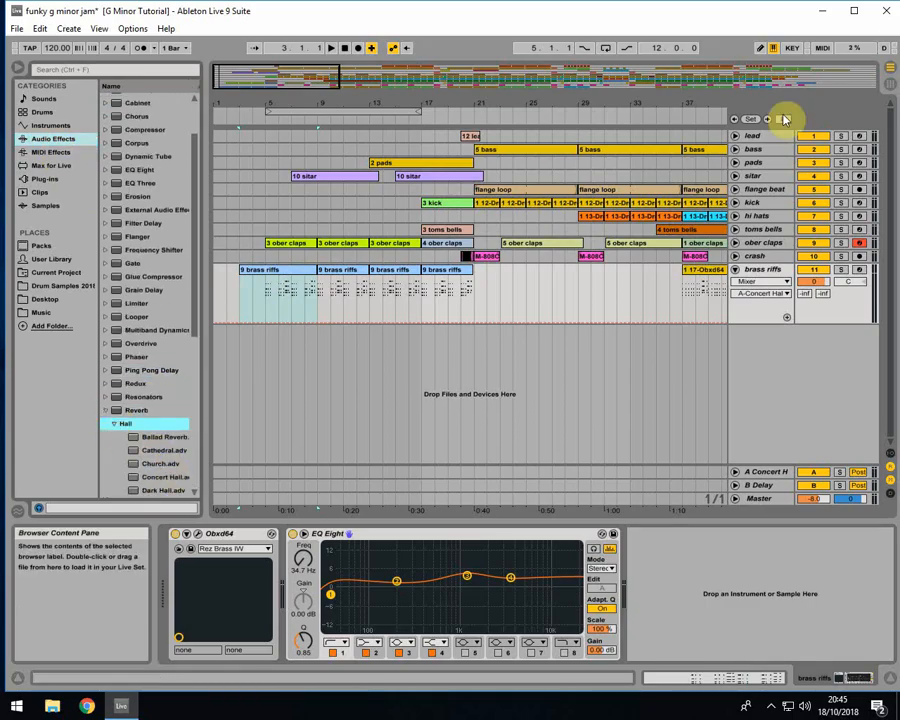
- Check return A's reverb in the session mixer, and add the Concert Hall preset to the brass riffs track with Dry/Wet at 30%
{"action": "left_click", "coordinate": [888, 80]}
{"action": "left_click", "coordinate": [697, 80]}
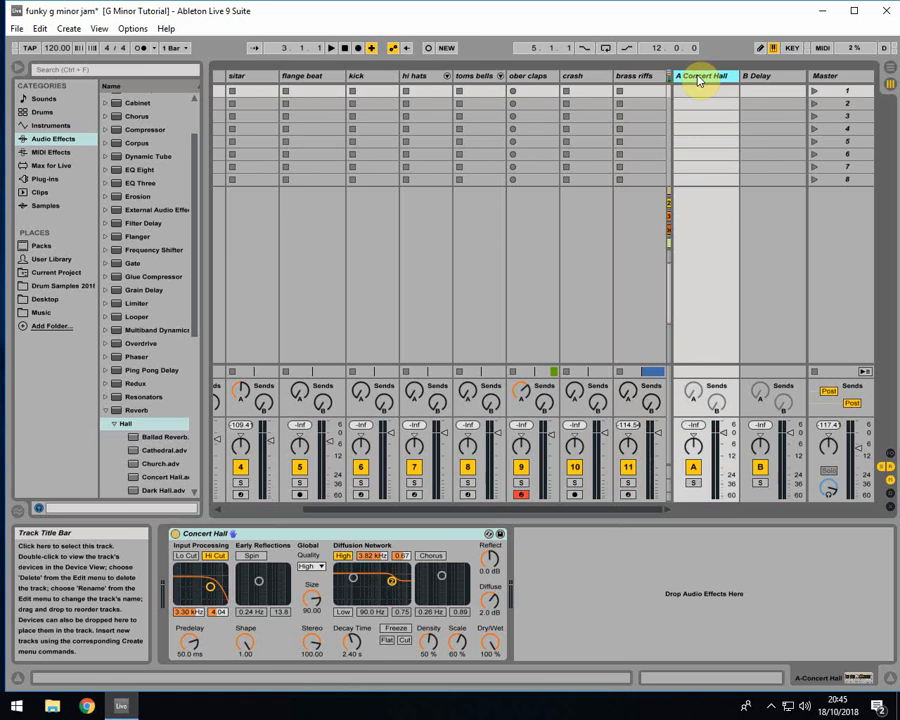
{"action": "left_click", "coordinate": [887, 82]}
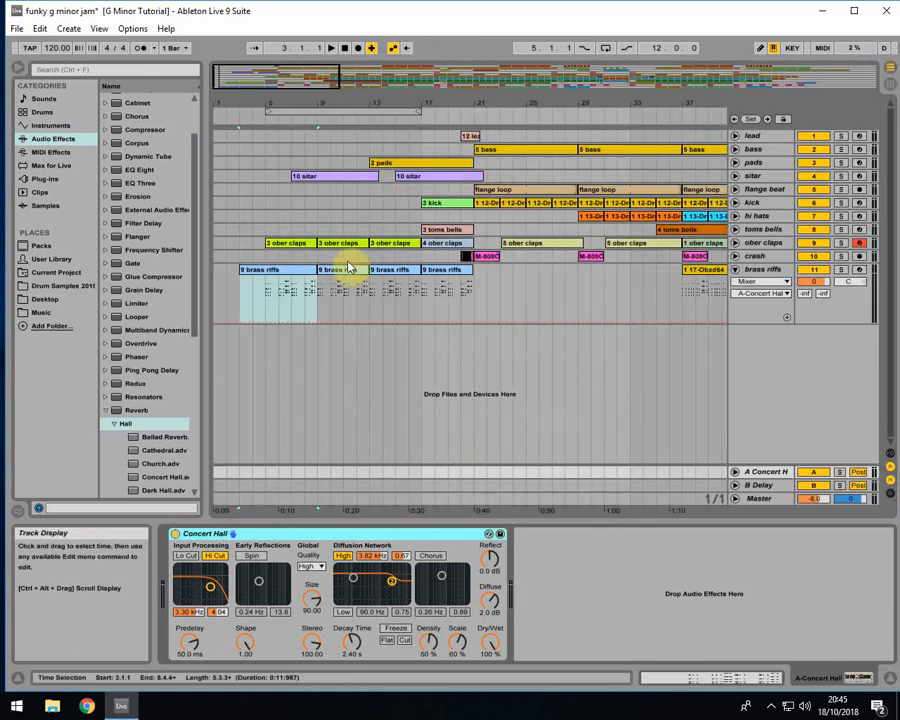
{"action": "left_click", "coordinate": [280, 280]}
{"action": "left_click_drag", "start_coordinate": [148, 486], "coordinate": [802, 652]}
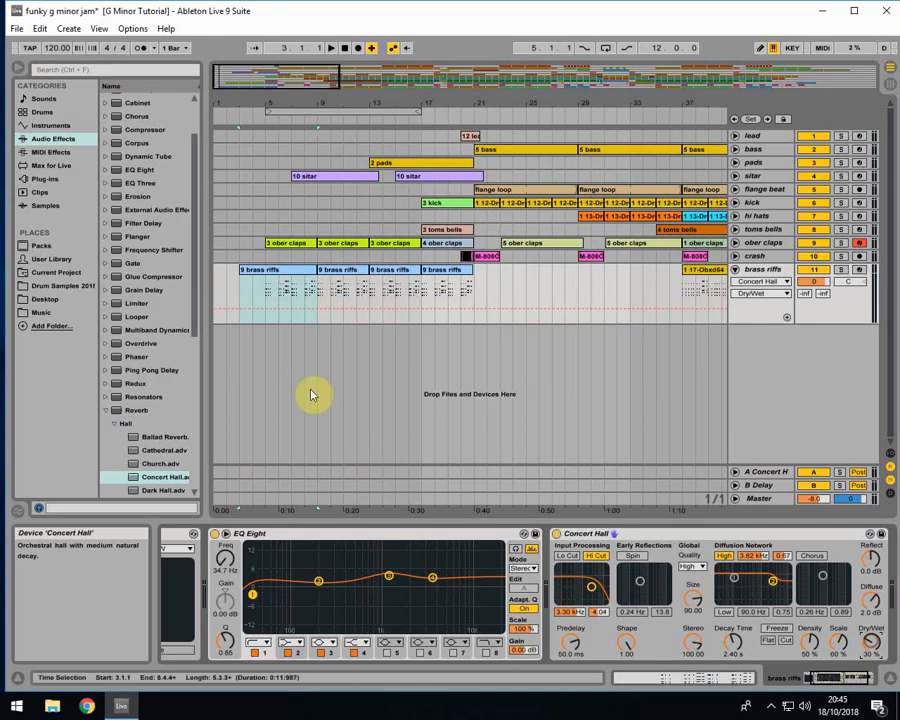
- Set Concert Hall's Dry/Wet to 25% while auditioning from bar 5, then replay the intro with the brass riffs track folded
{"action": "left_click", "coordinate": [263, 283]}
{"action": "key", "text": "space"}
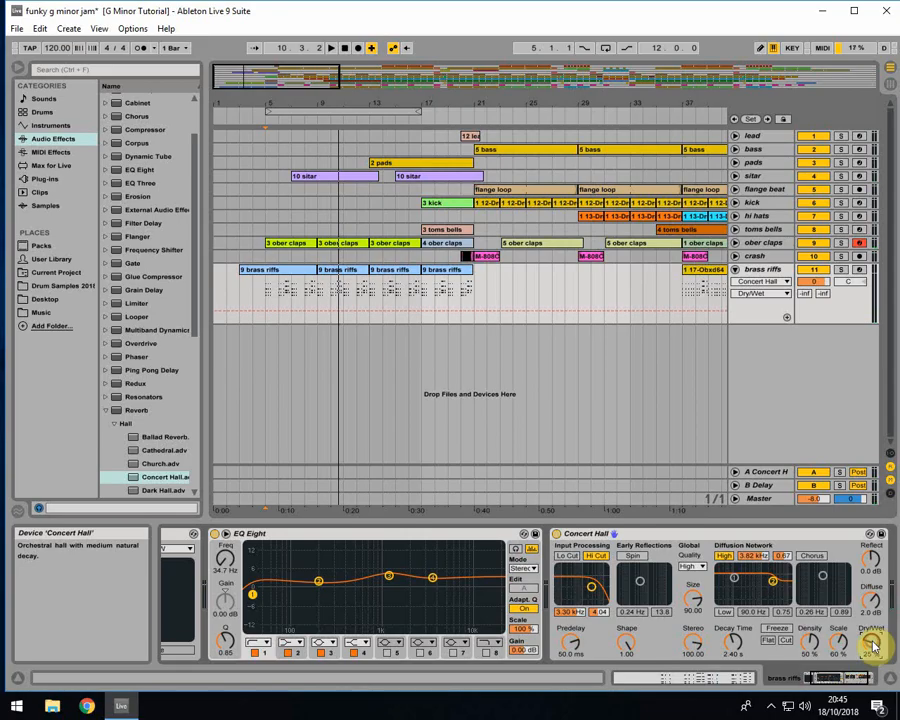
{"action": "left_click", "coordinate": [267, 281]}
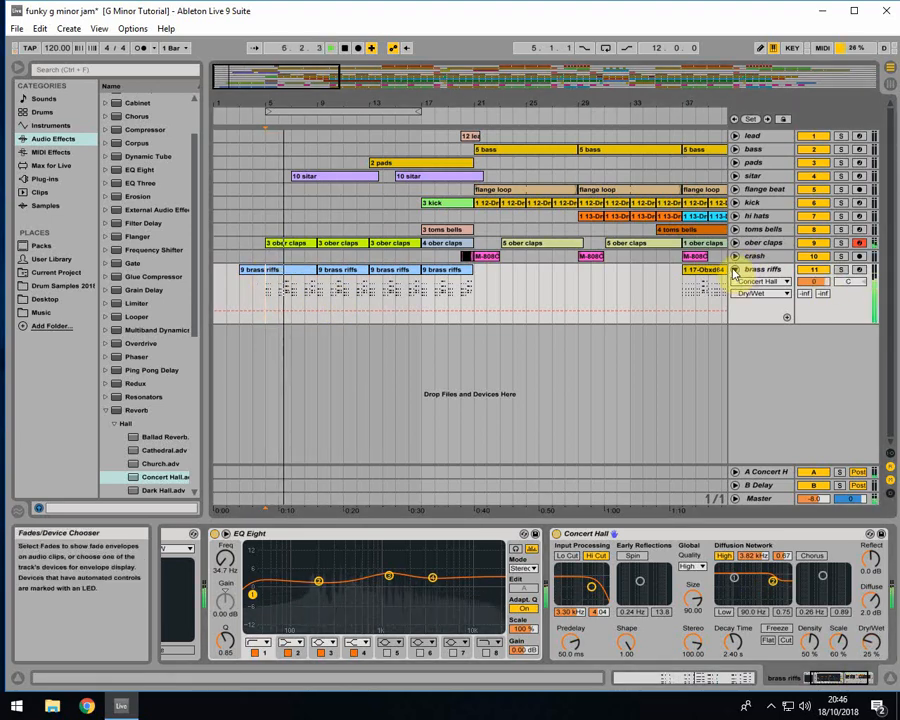
{"action": "left_click", "coordinate": [735, 269]}
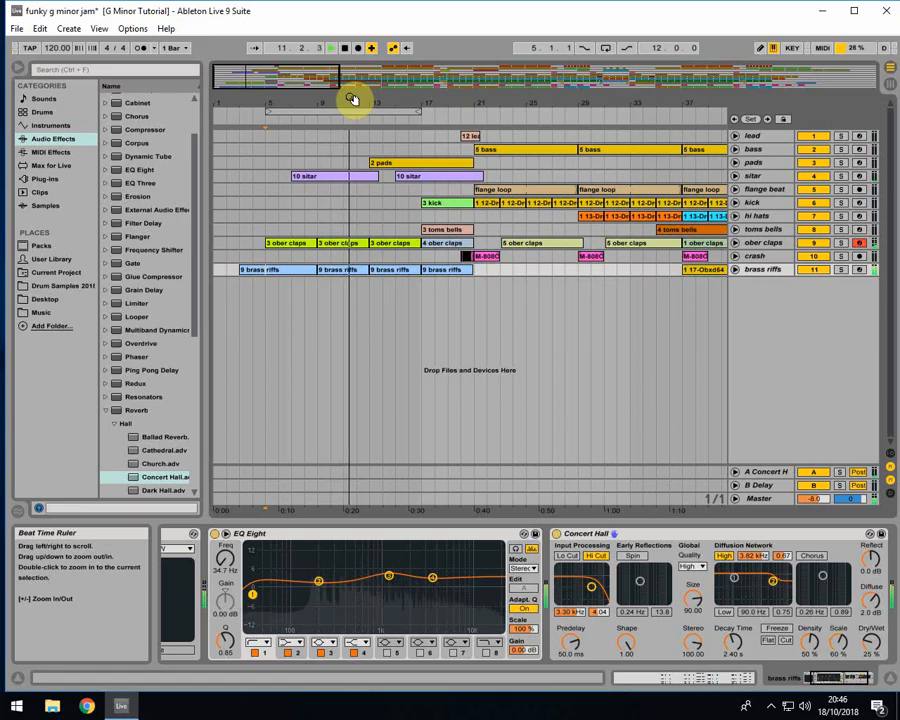
{"action": "left_click_drag", "start_coordinate": [352, 97], "coordinate": [265, 97]}
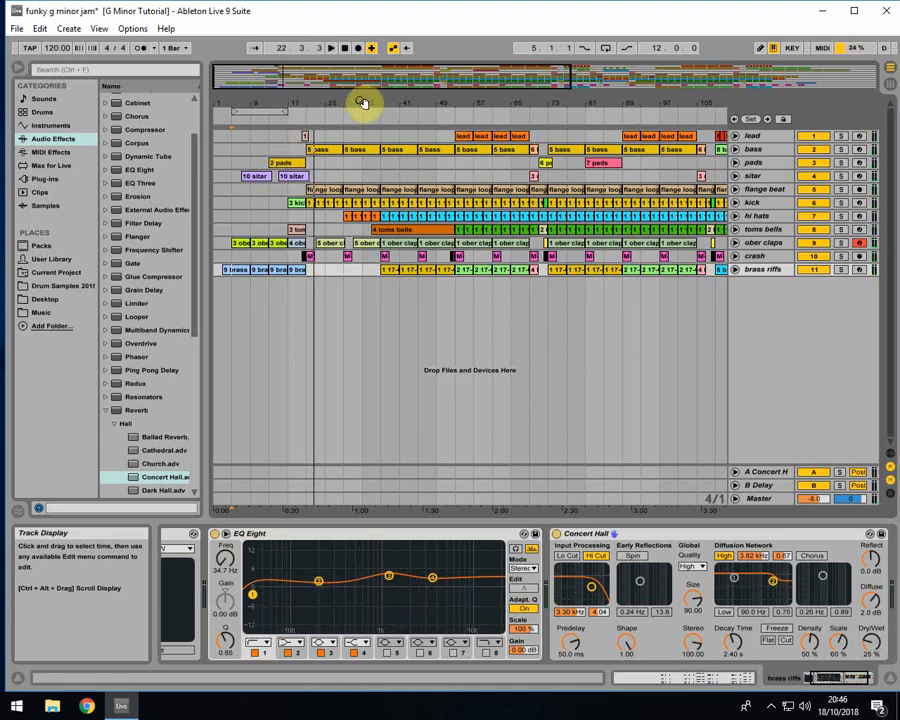
- Examine the pads clips in the outro, unfolding the pads track briefly to see their notes
{"action": "left_click_drag", "start_coordinate": [370, 99], "coordinate": [301, 97]}
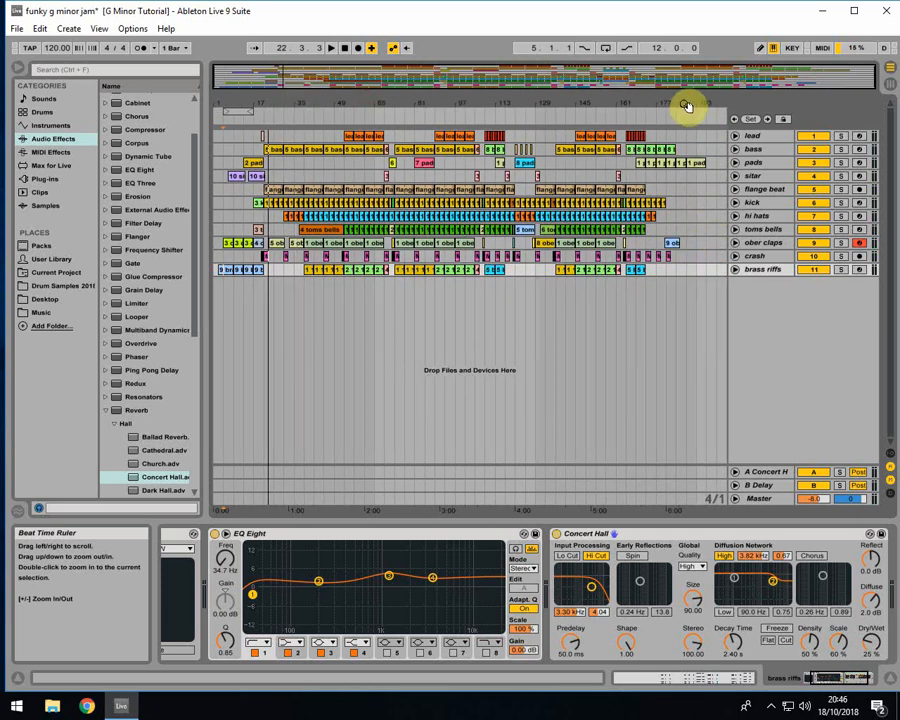
{"action": "left_click_drag", "start_coordinate": [687, 104], "coordinate": [582, 163]}
{"action": "left_click", "coordinate": [535, 178]}
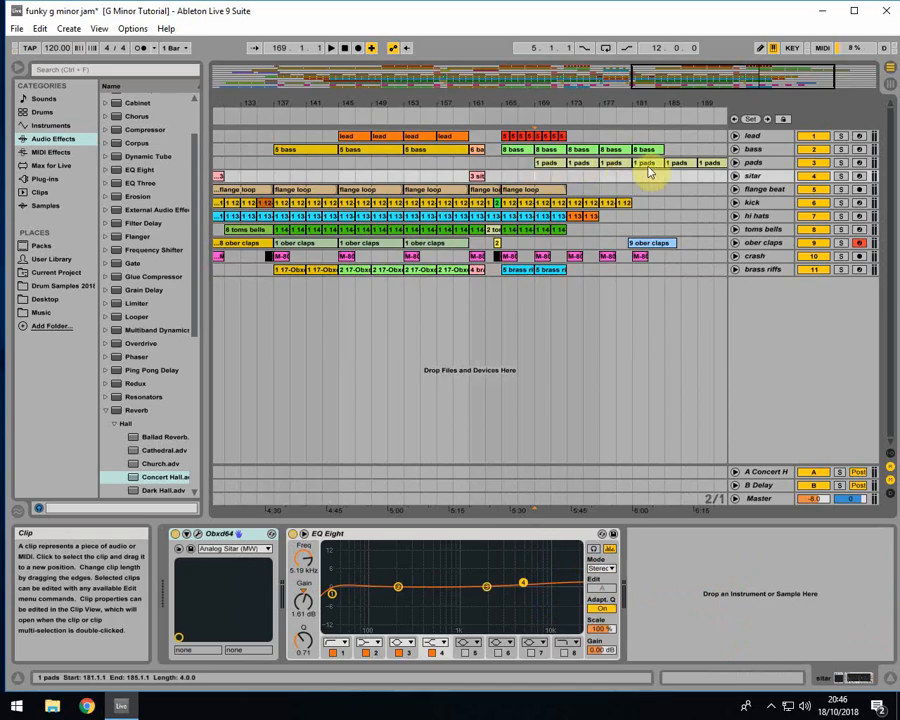
{"action": "left_click_drag", "start_coordinate": [695, 108], "coordinate": [600, 110]}
{"action": "left_click", "coordinate": [740, 163]}
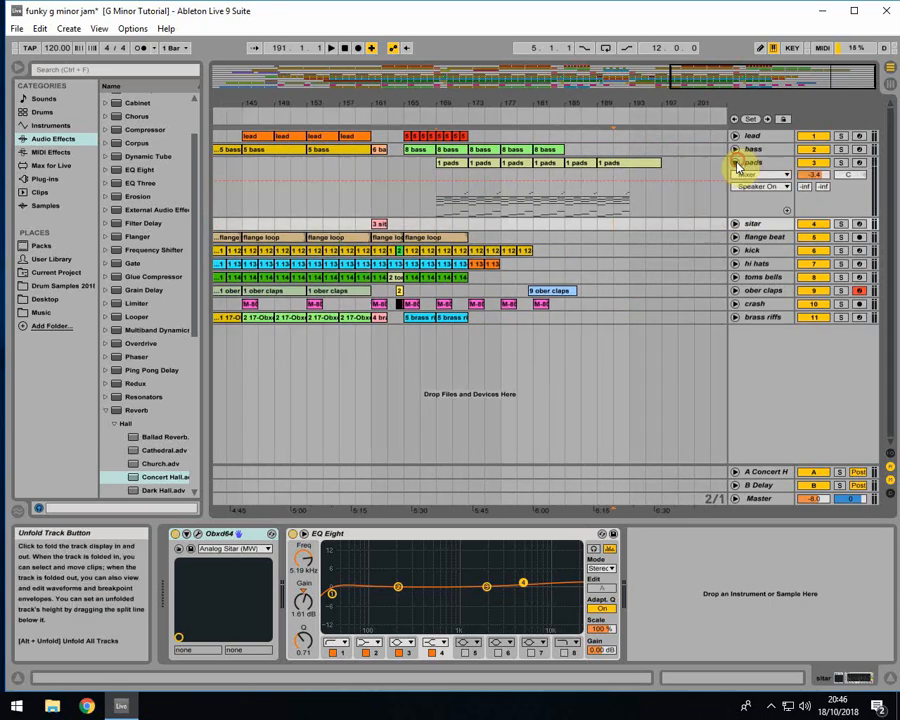
{"action": "left_click", "coordinate": [740, 163]}
- Unfold the ober claps track, audition its last 9 ober claps clip from bar 179, then fold the track and stop playback
{"action": "left_click", "coordinate": [558, 244]}
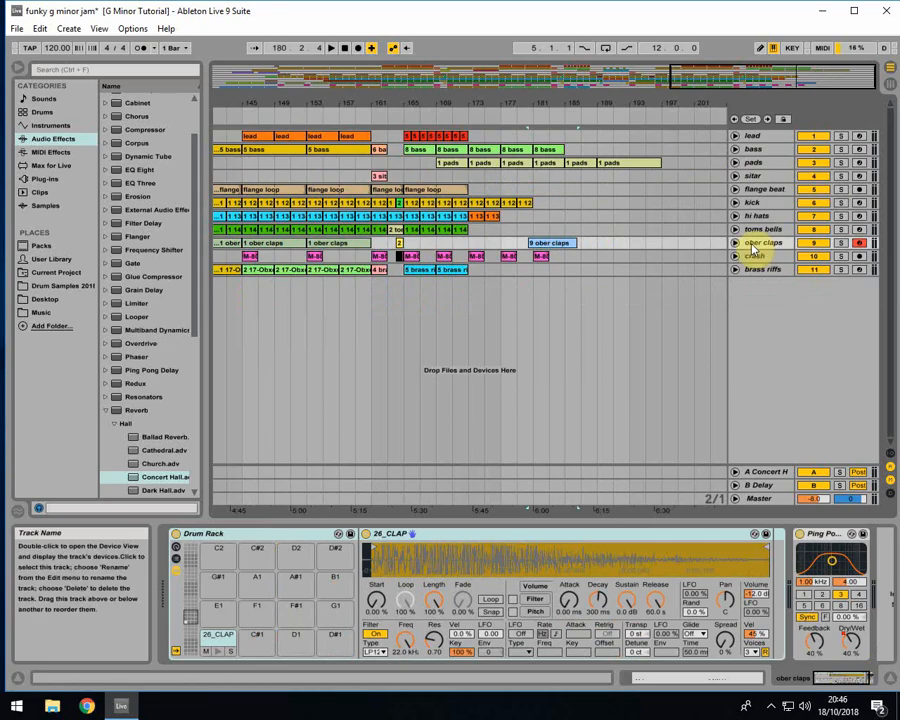
{"action": "left_click", "coordinate": [736, 244]}
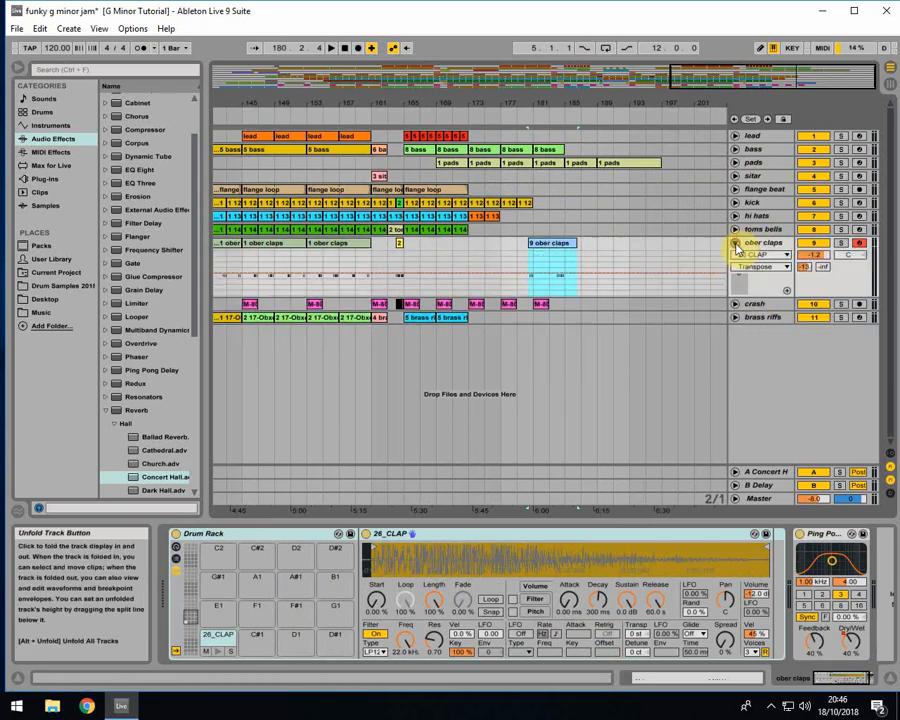
{"action": "left_click", "coordinate": [542, 243]}
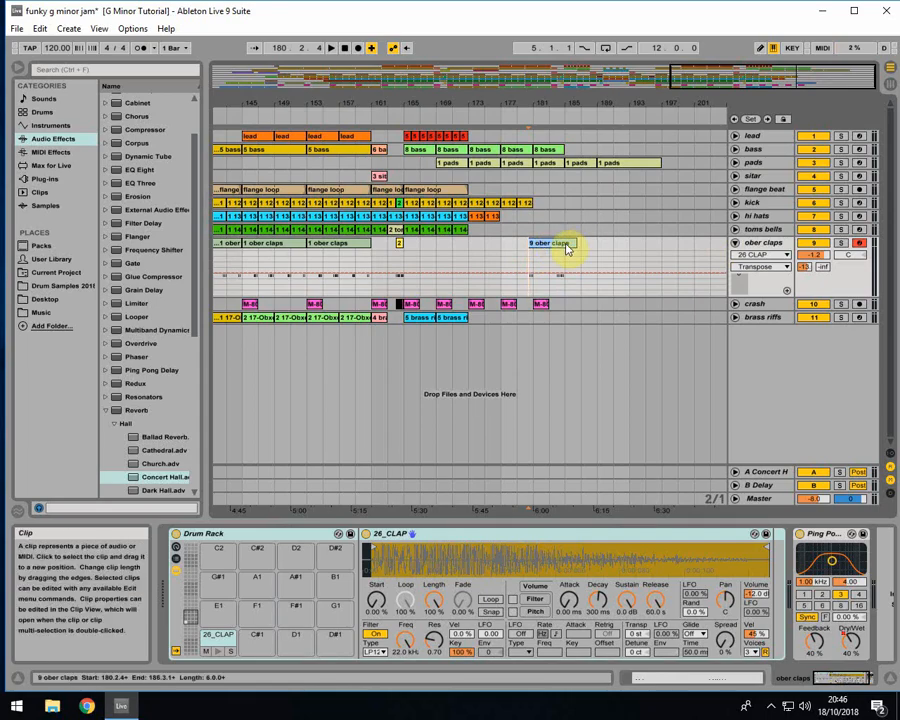
{"action": "left_click", "coordinate": [519, 249]}
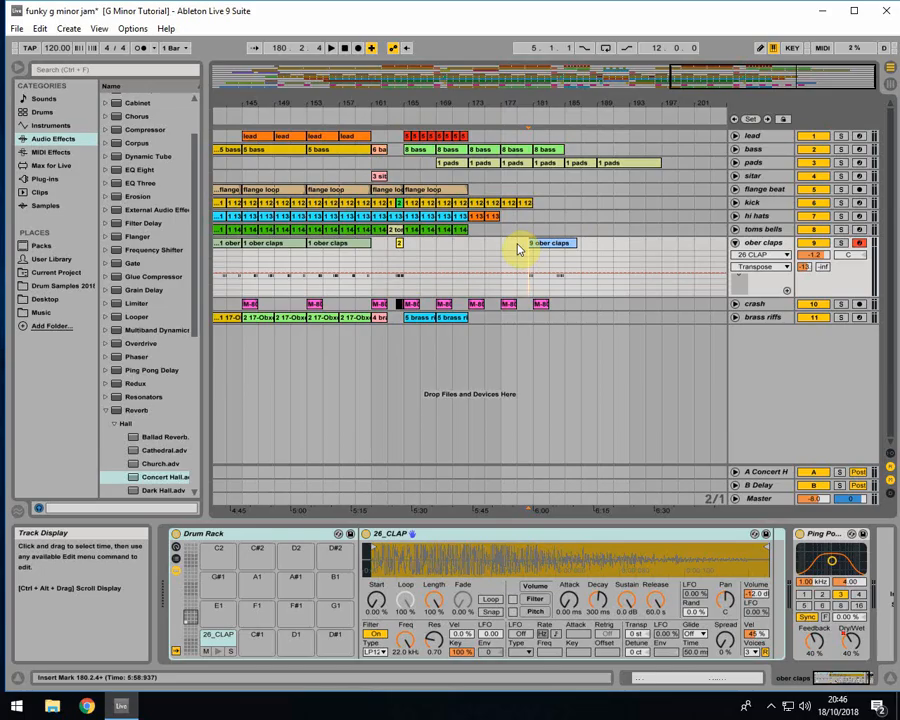
{"action": "left_click", "coordinate": [519, 249]}
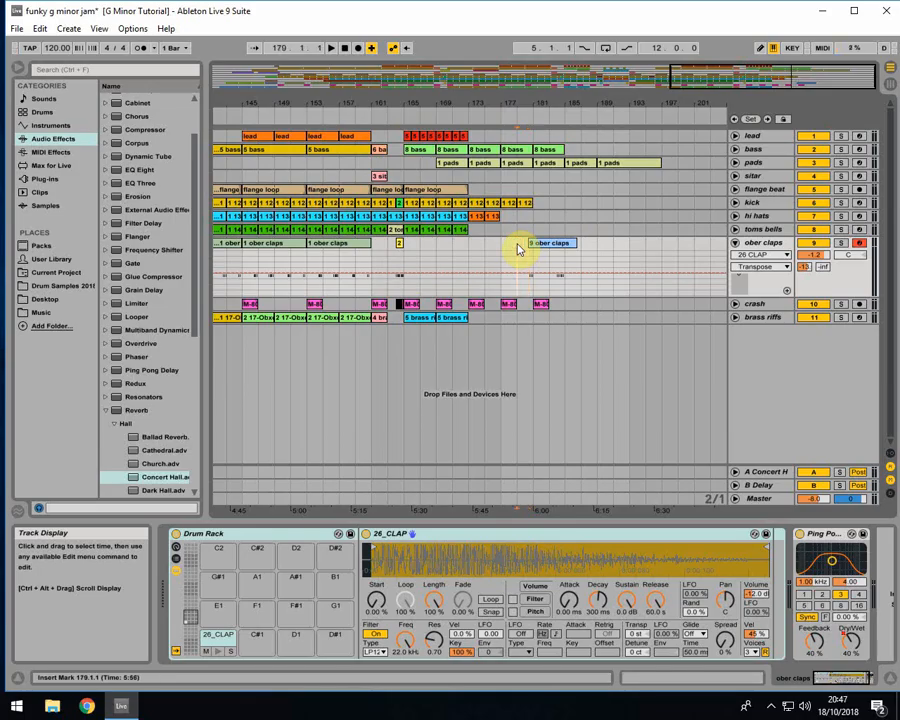
{"action": "key", "text": "space"}
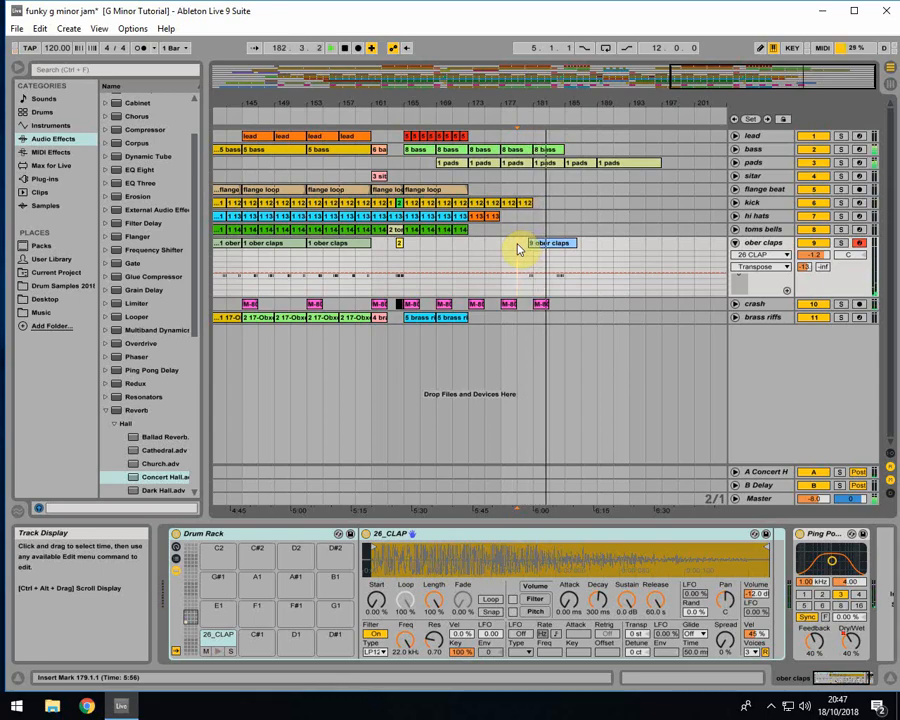
{"action": "left_click", "coordinate": [536, 245]}
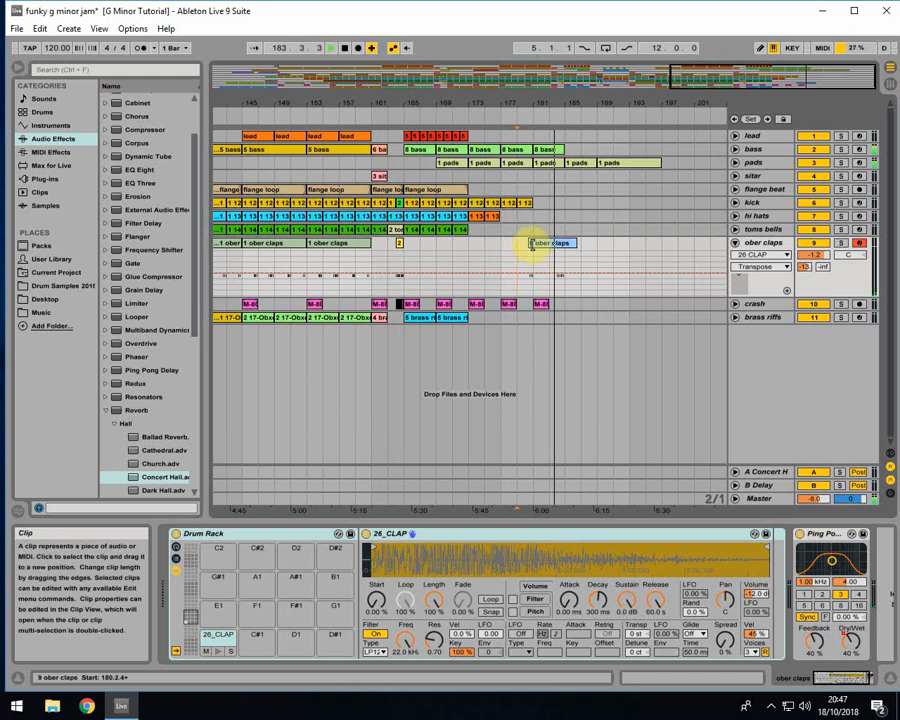
{"action": "left_click", "coordinate": [735, 243]}
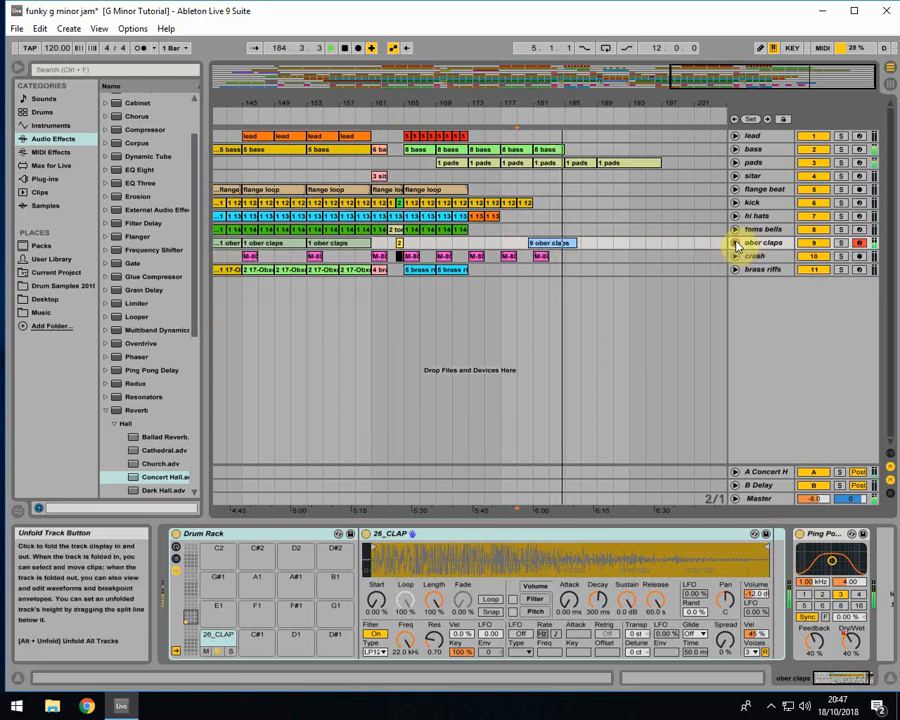
{"action": "left_click", "coordinate": [566, 283]}
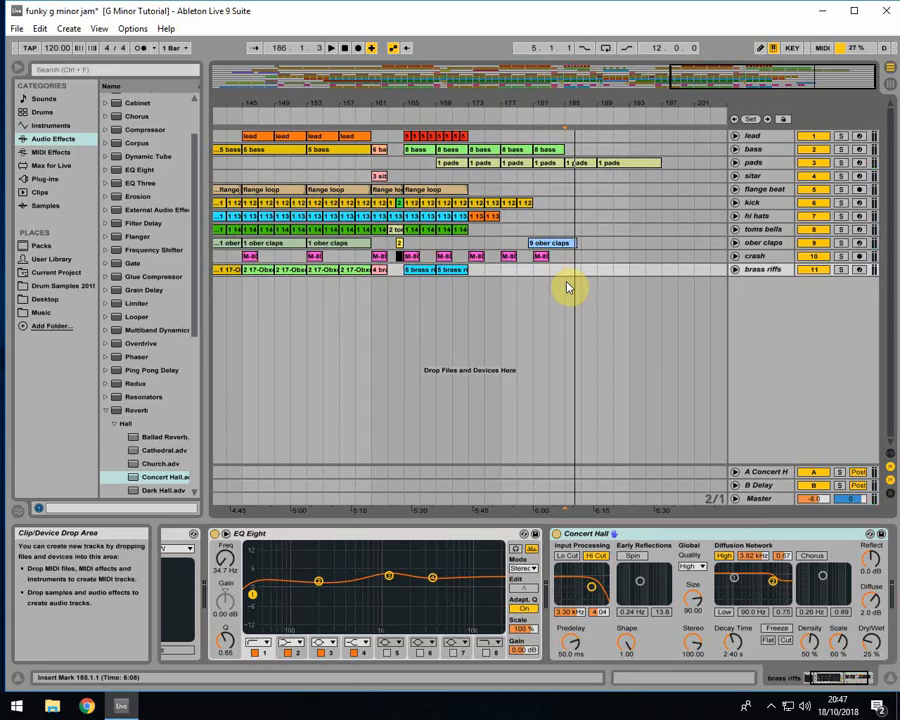
- Review the whole arrangement, selecting the lead clip at bar 149 and placing the insert marker on the lead track at bar 141
{"action": "left_click_drag", "start_coordinate": [510, 97], "coordinate": [510, 60]}
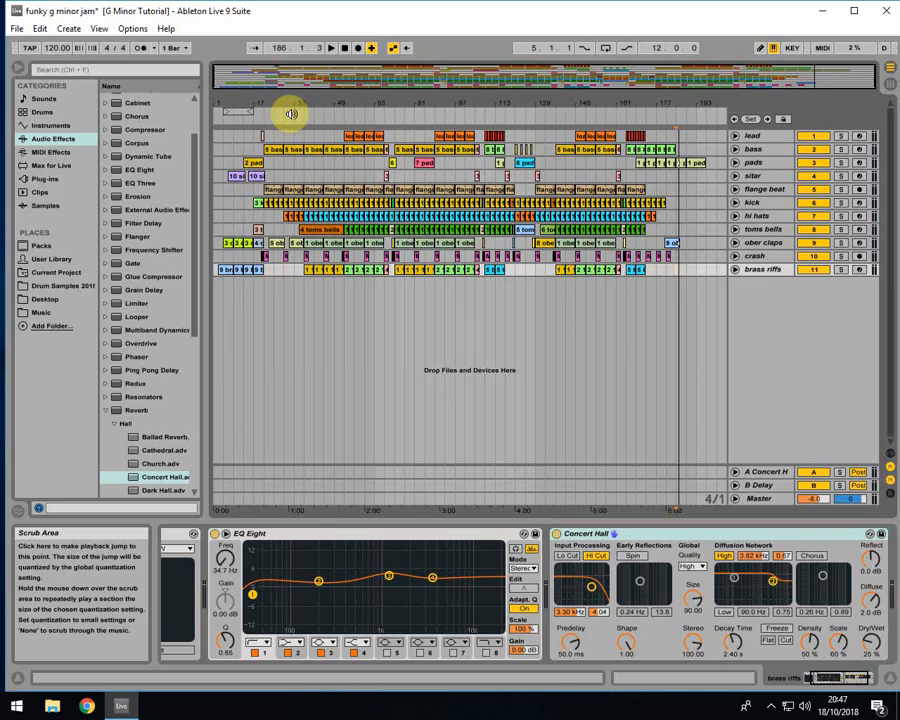
{"action": "left_click", "coordinate": [594, 139]}
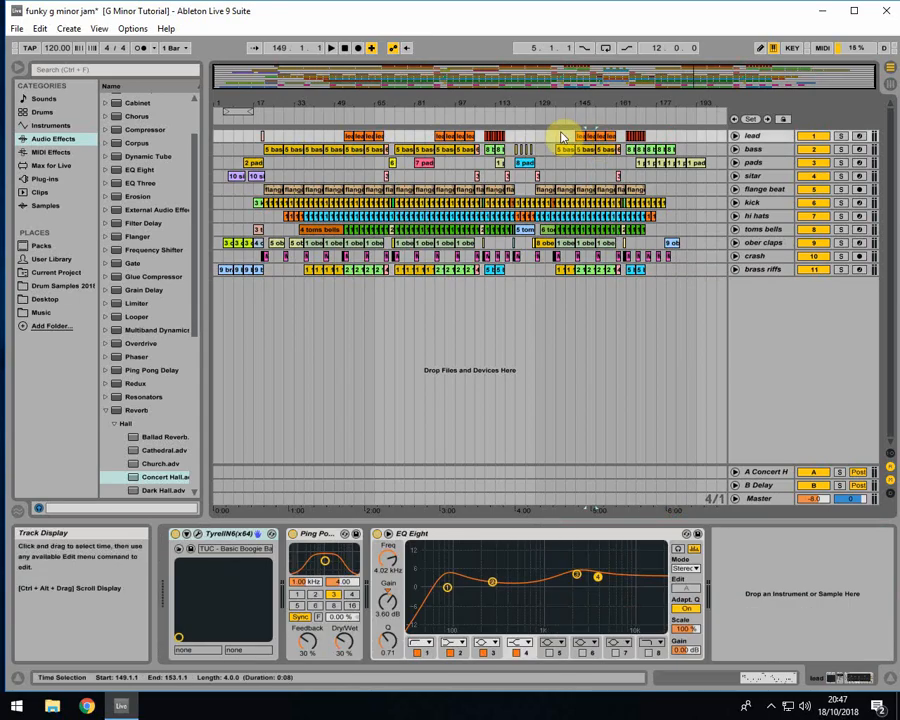
{"action": "left_click", "coordinate": [564, 138]}
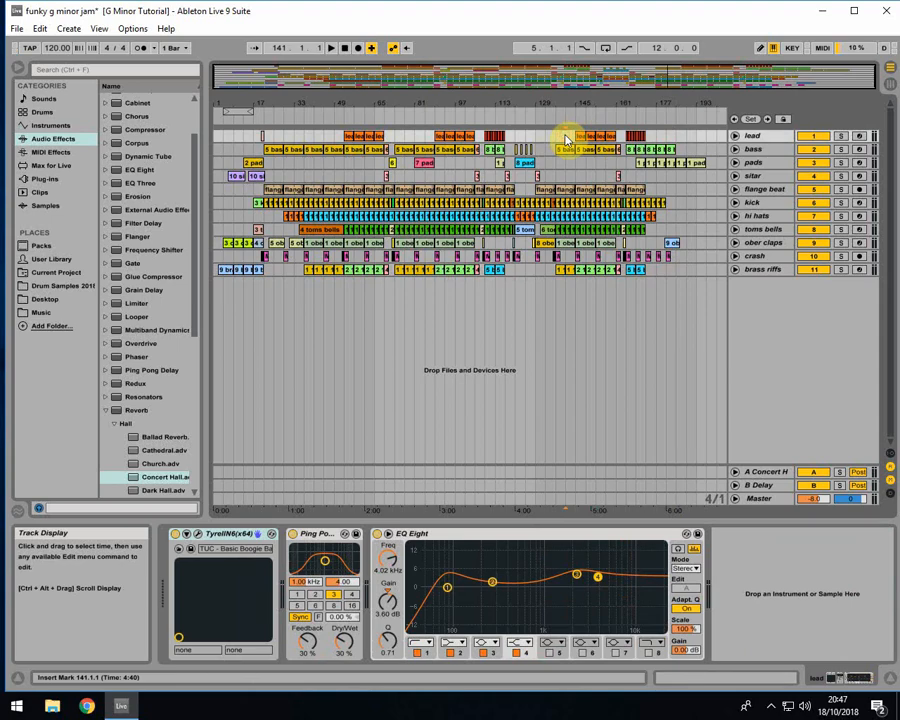